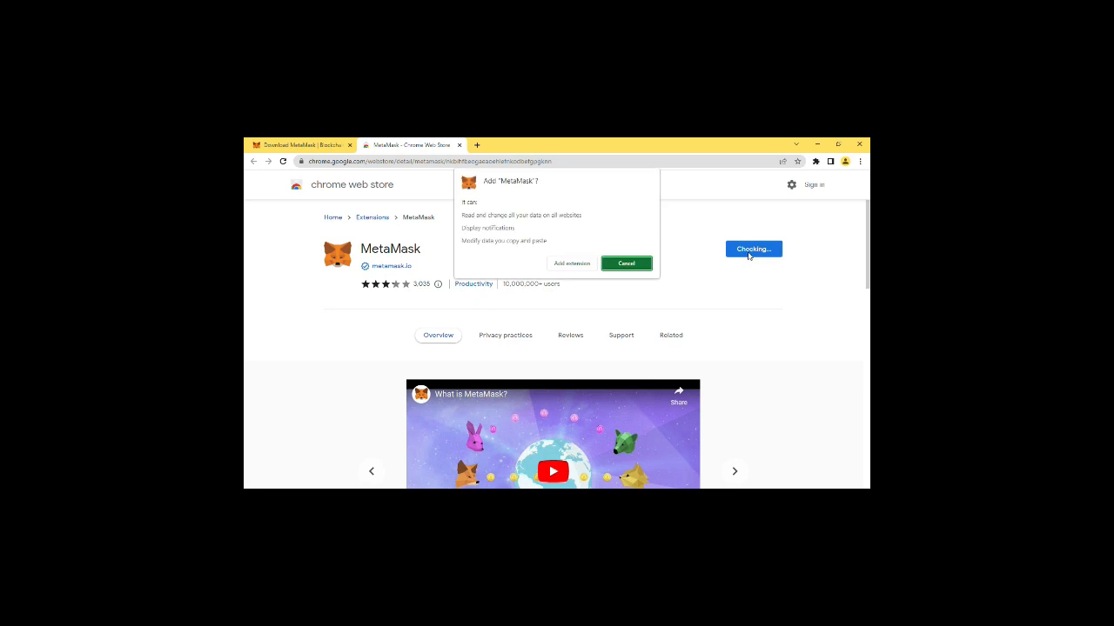
Add the MetaMask extension to the browser and start a new wallet, agreeing to the terms of use and usage data collection.
left_click(561, 262)
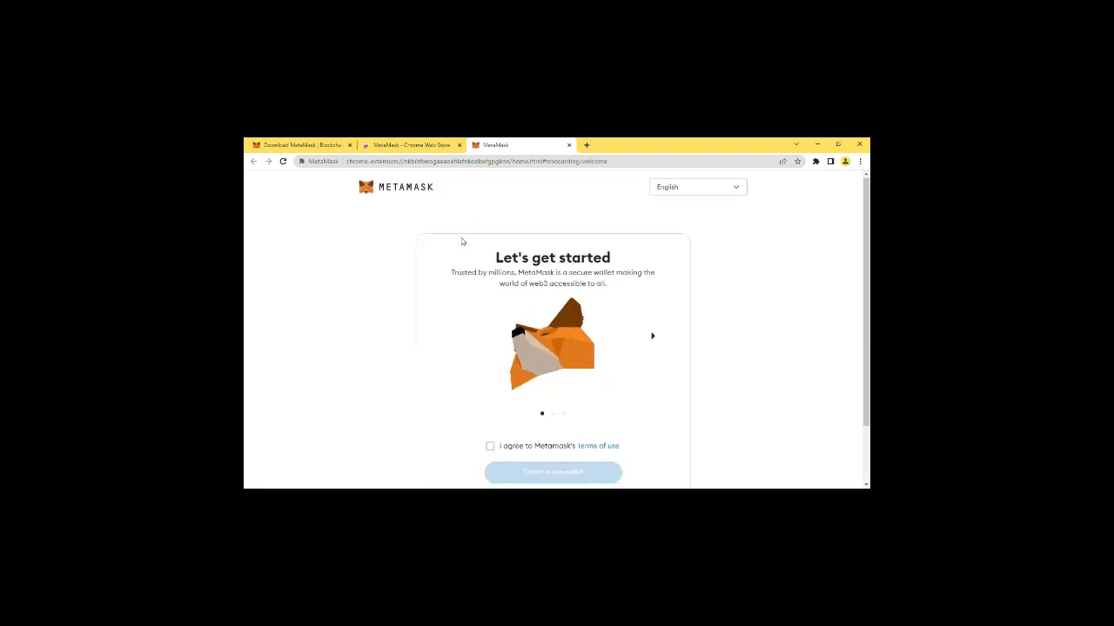
scroll(462, 241, "down", 2)
left_click(490, 375)
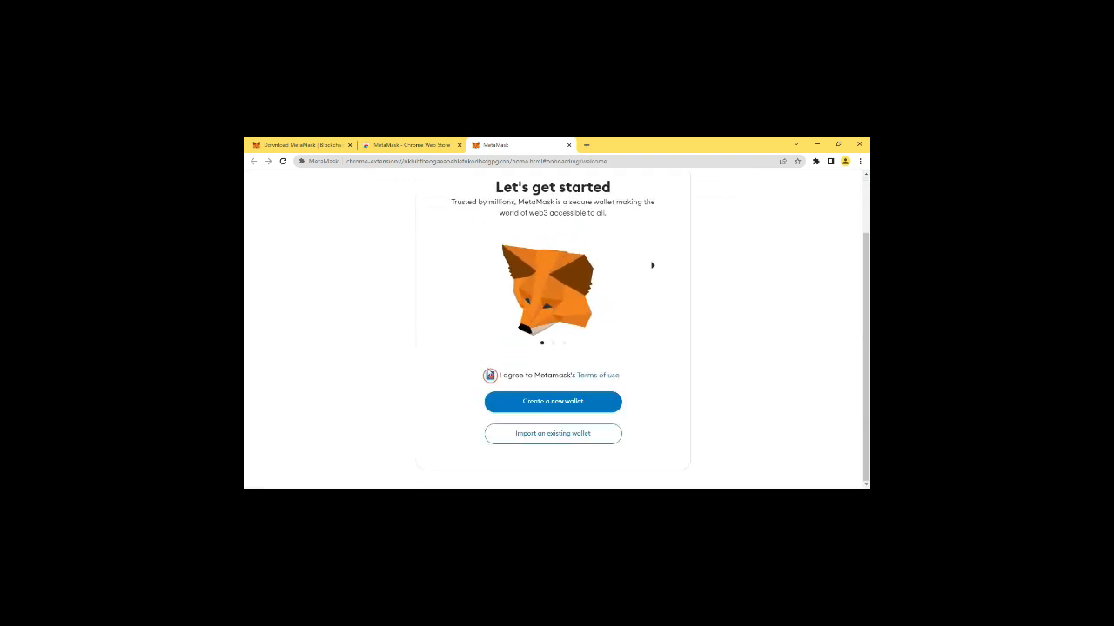
left_click(554, 407)
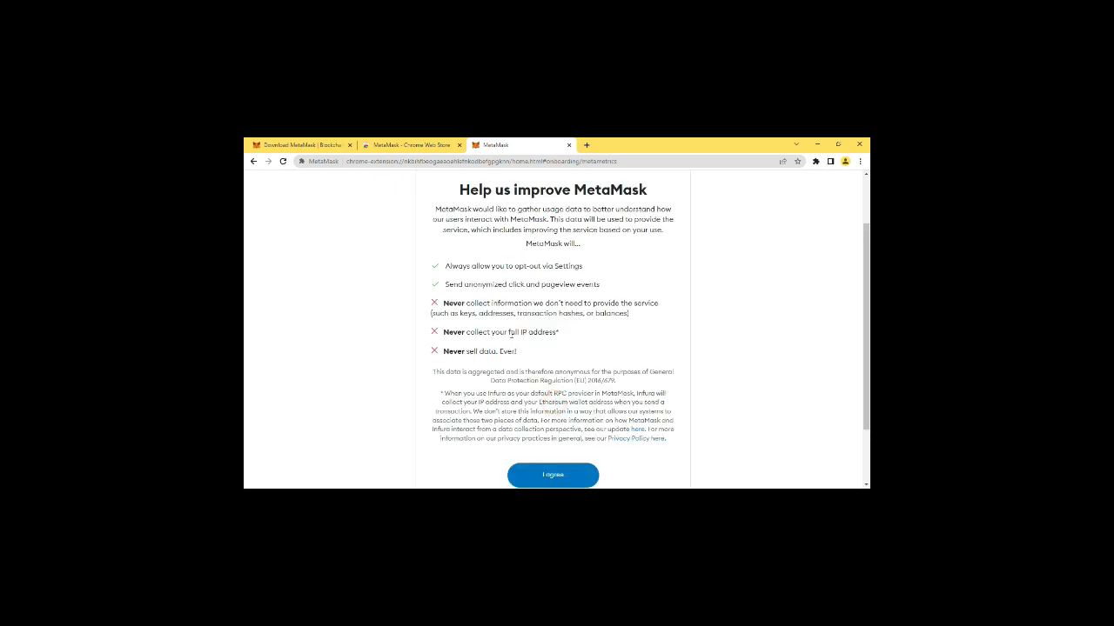
scroll(510, 332, "down", 2)
left_click(552, 399)
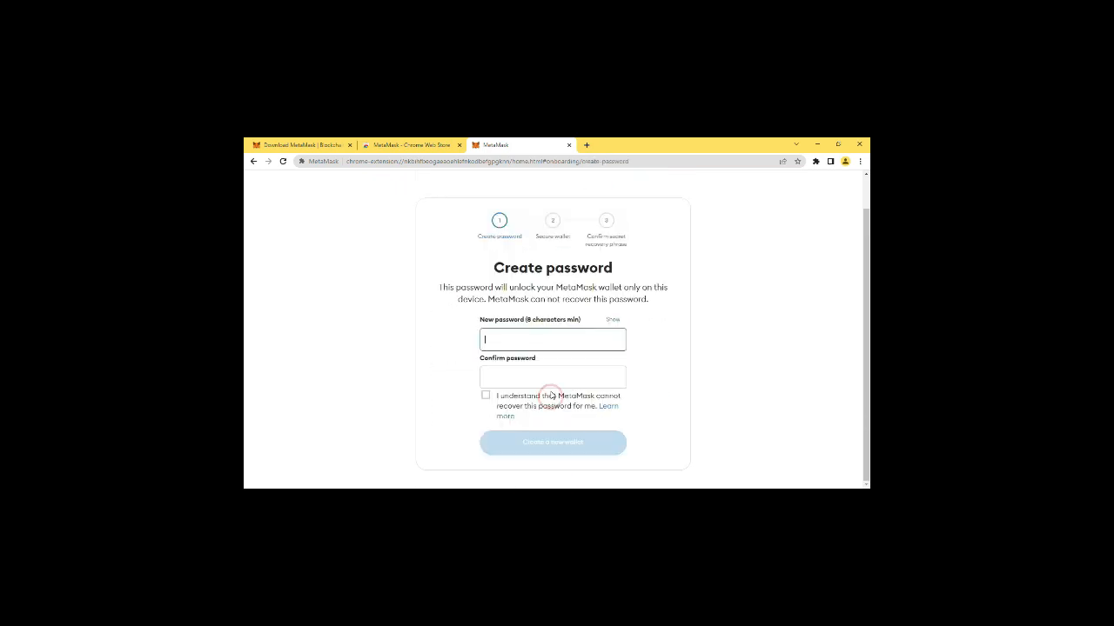
Enter a new wallet password and repeat it as the confirmation password.
left_click(539, 341)
type("••••")
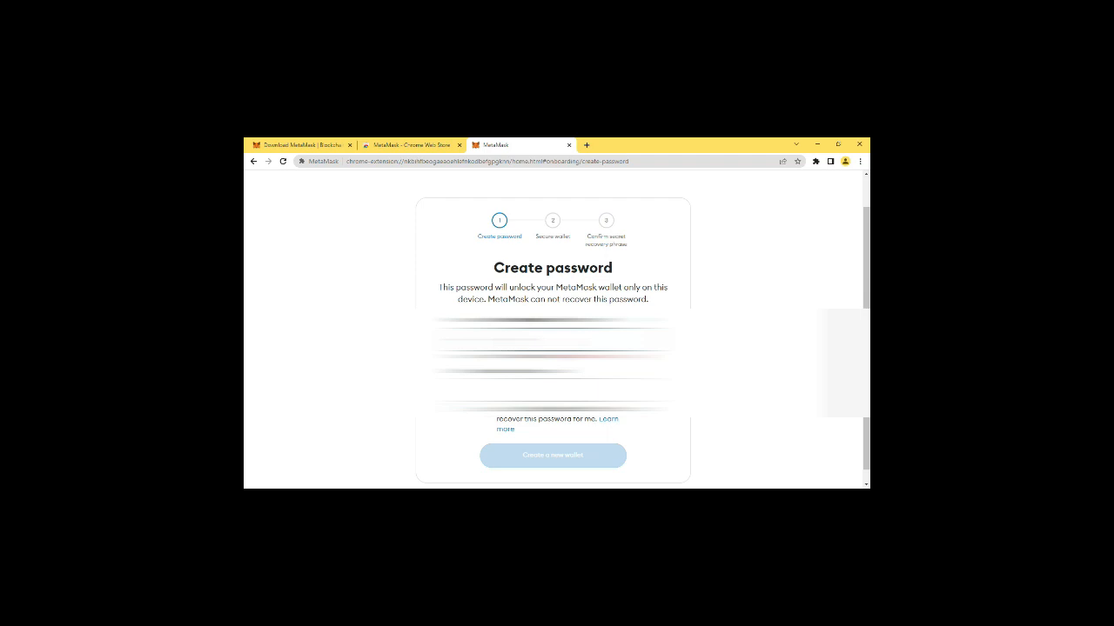
type("••••")
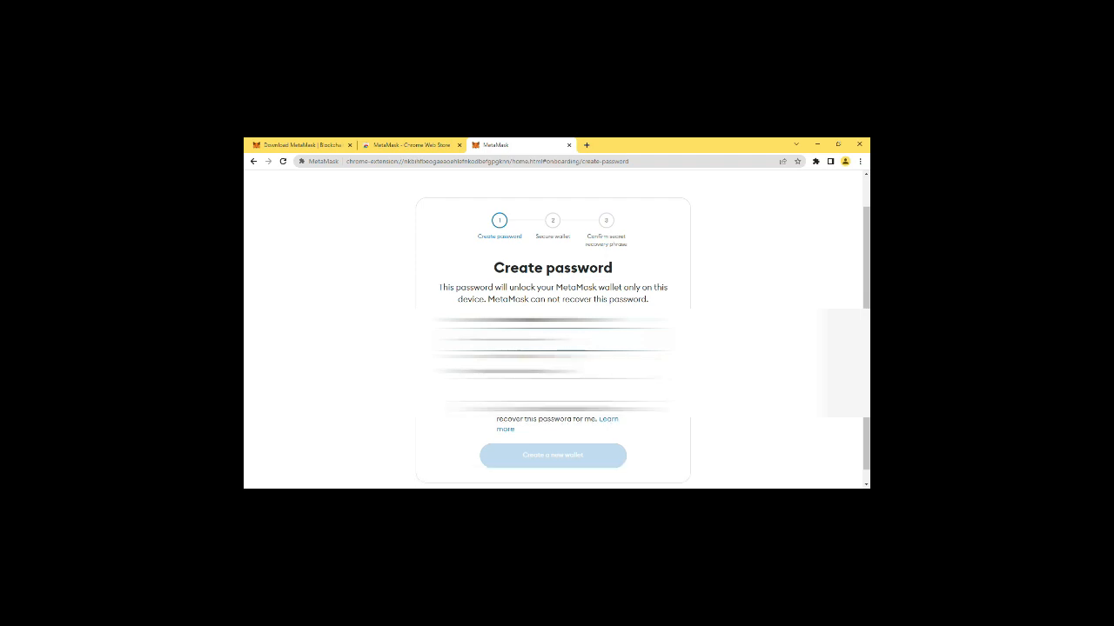
left_click(544, 390)
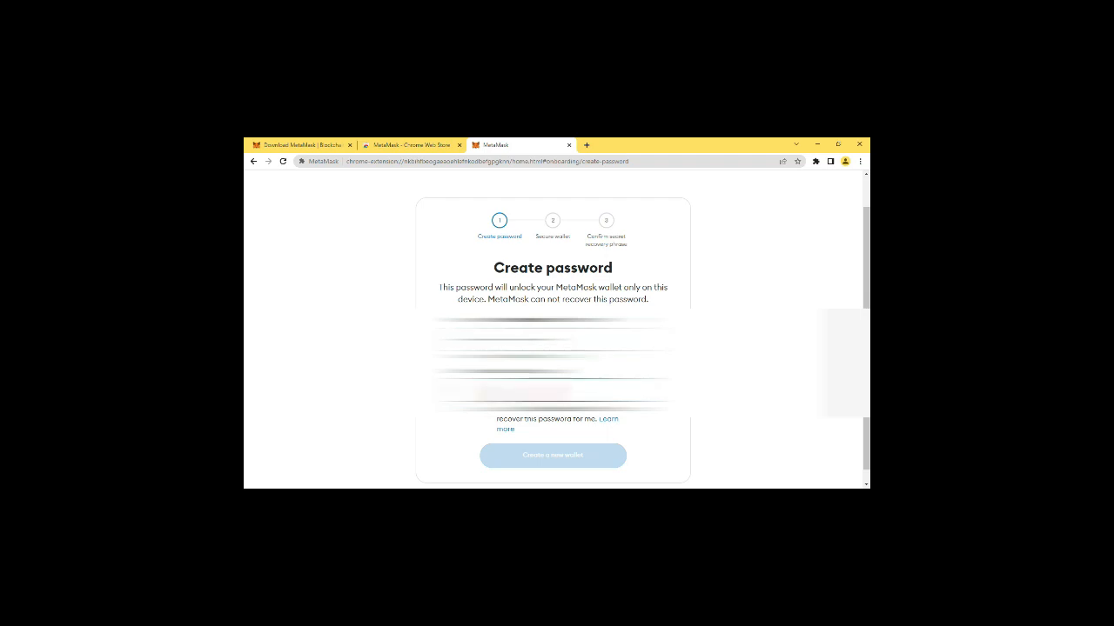
type("•")
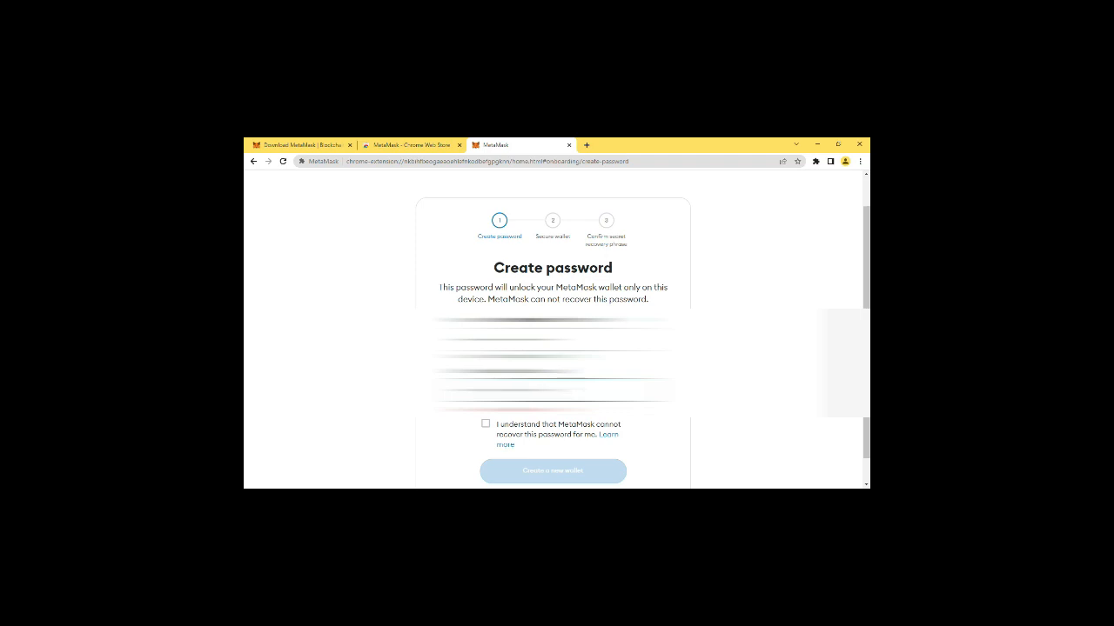
Re-enter the confirmation password and create the wallet, acknowledging that MetaMask cannot recover the password.
left_click(560, 338)
double_click(559, 339)
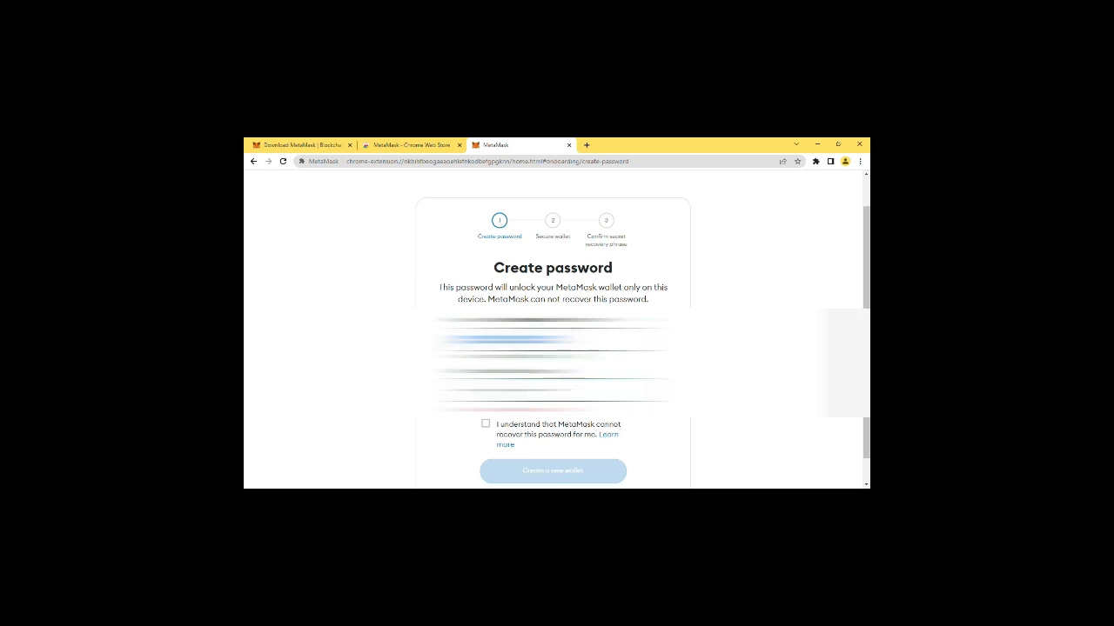
left_click(558, 390)
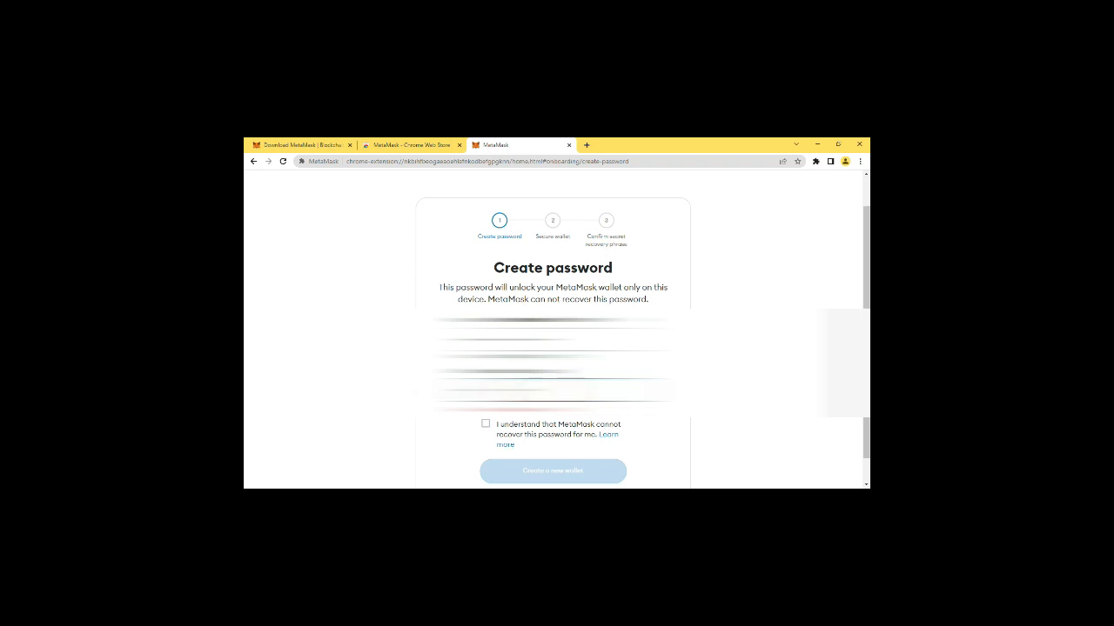
key("ctrl+a")
key("BackSpace")
type("•")
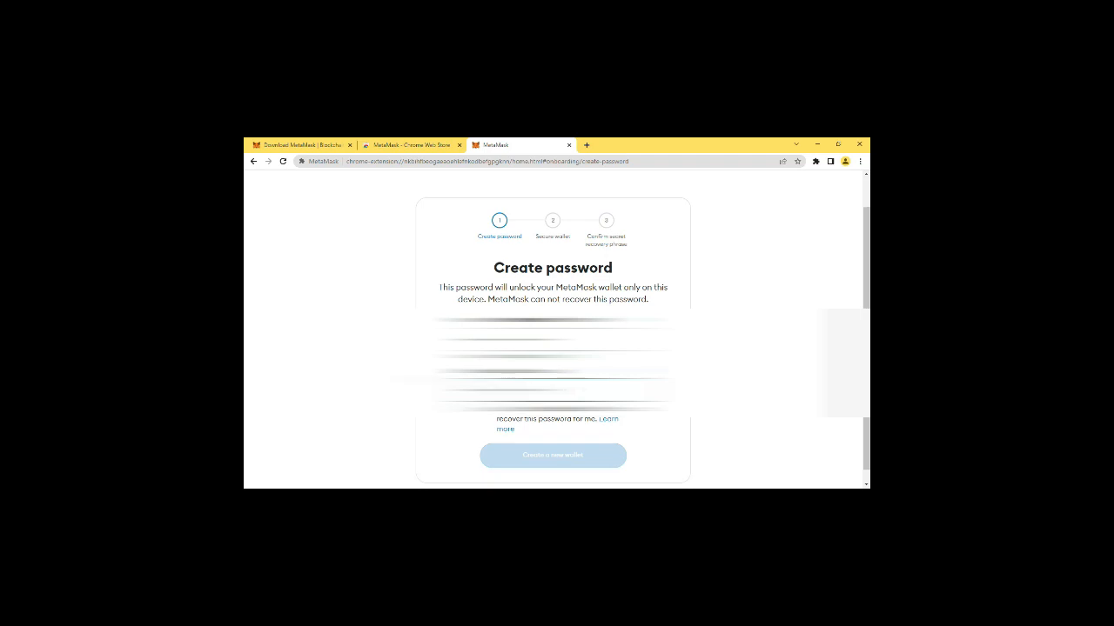
left_click(487, 410)
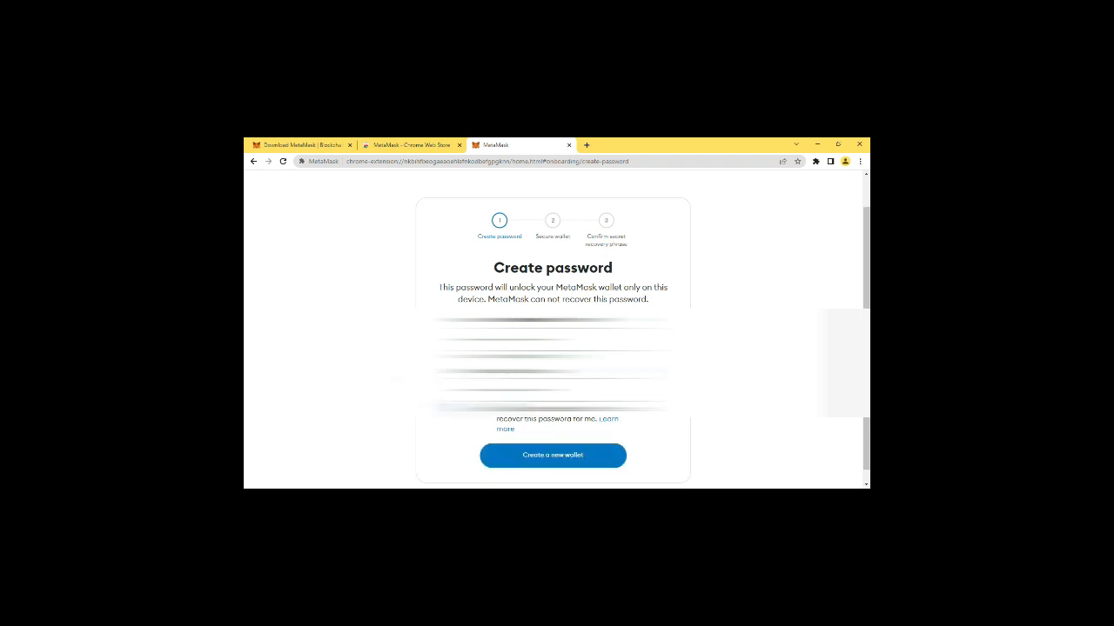
left_click(539, 461)
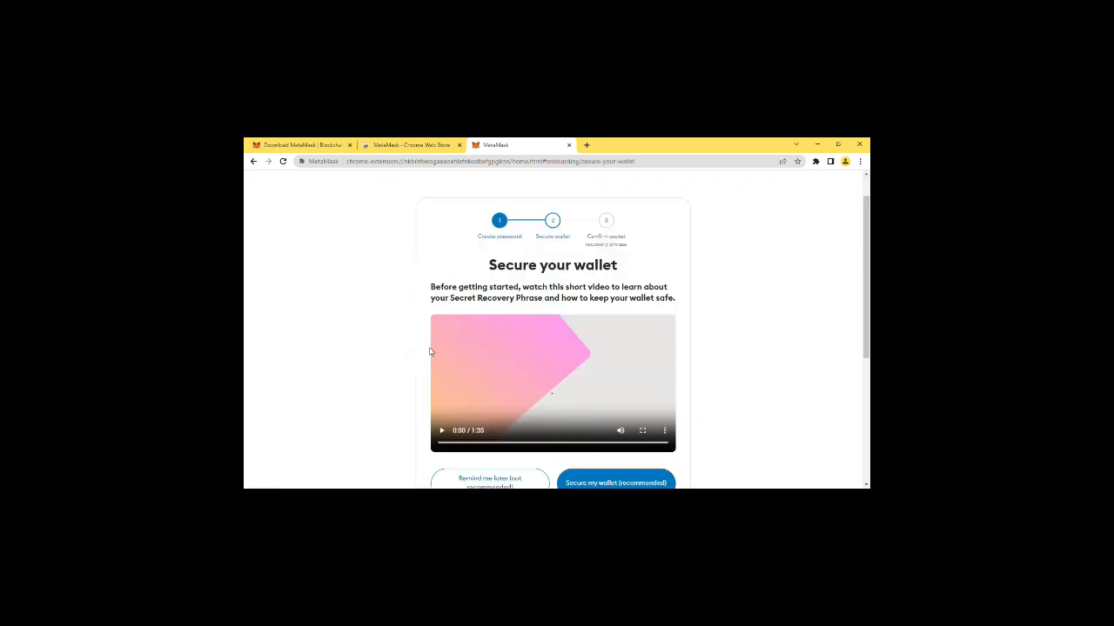
Choose the recommended option to secure the wallet and reveal its Secret Recovery Phrase.
scroll(430, 351, "down", 2)
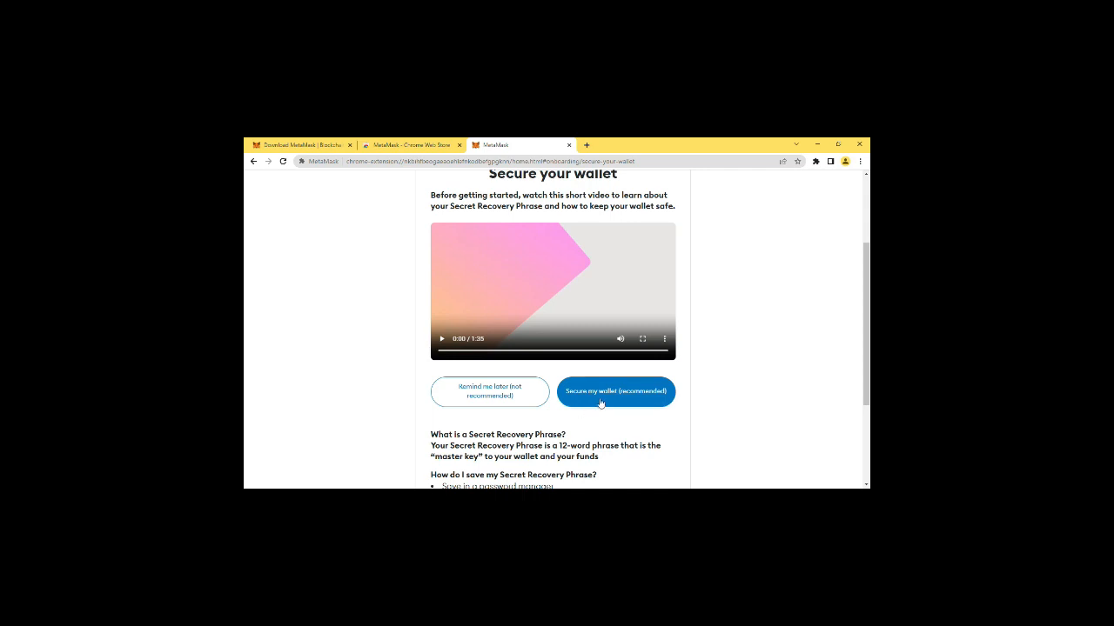
left_click(601, 396)
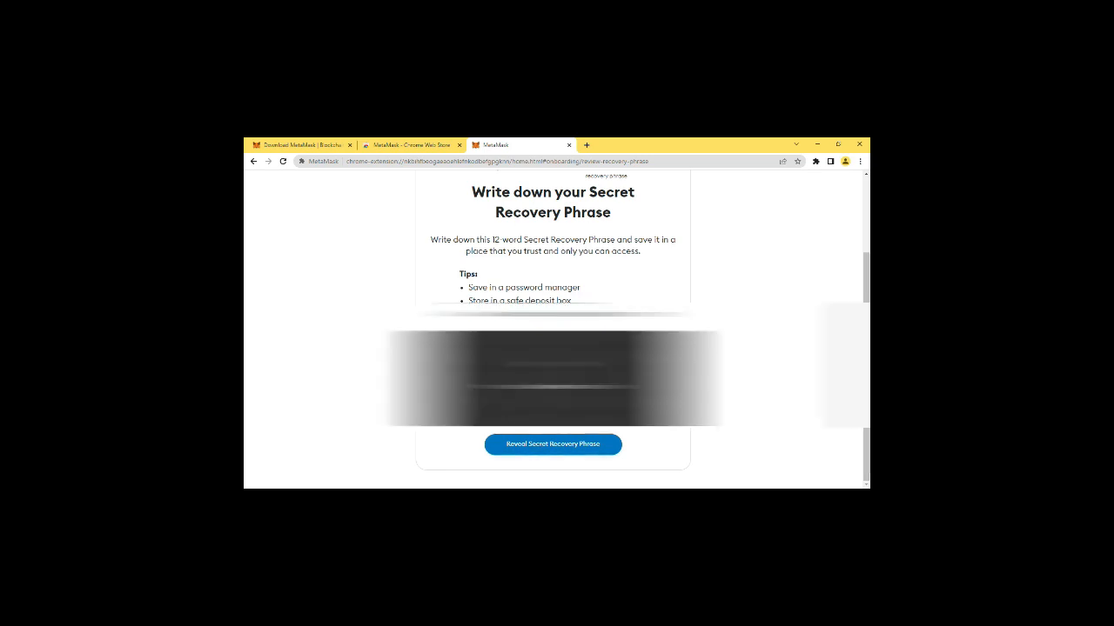
left_click(548, 445)
scroll(549, 445, "down", 1)
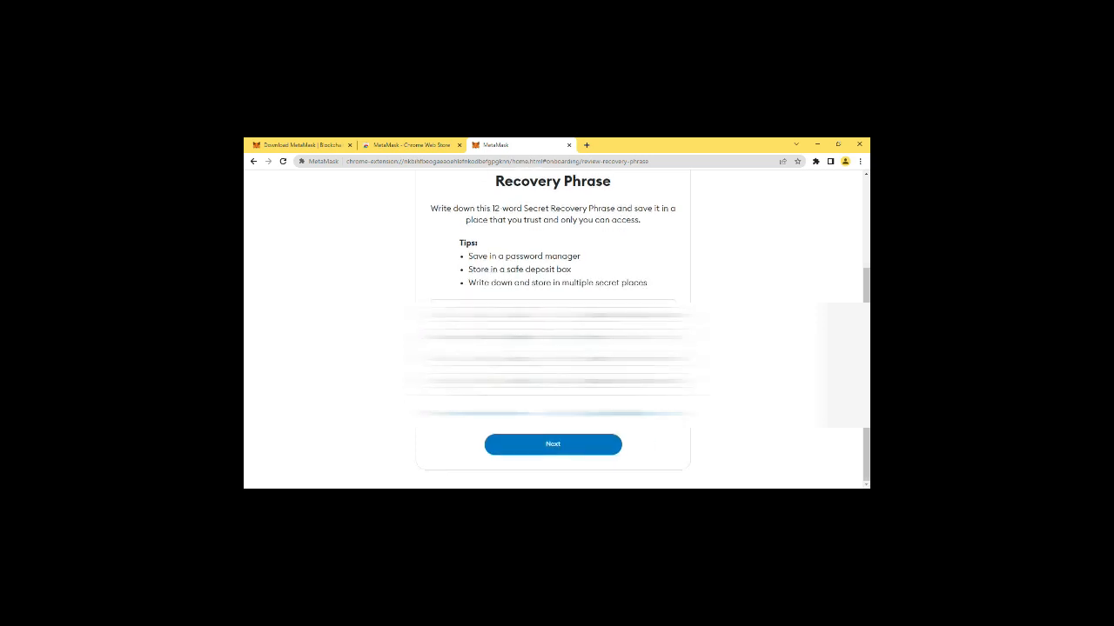
Continue to the Secret Recovery Phrase check, fill in the missing words of the phrase and confirm it.
left_click(552, 447)
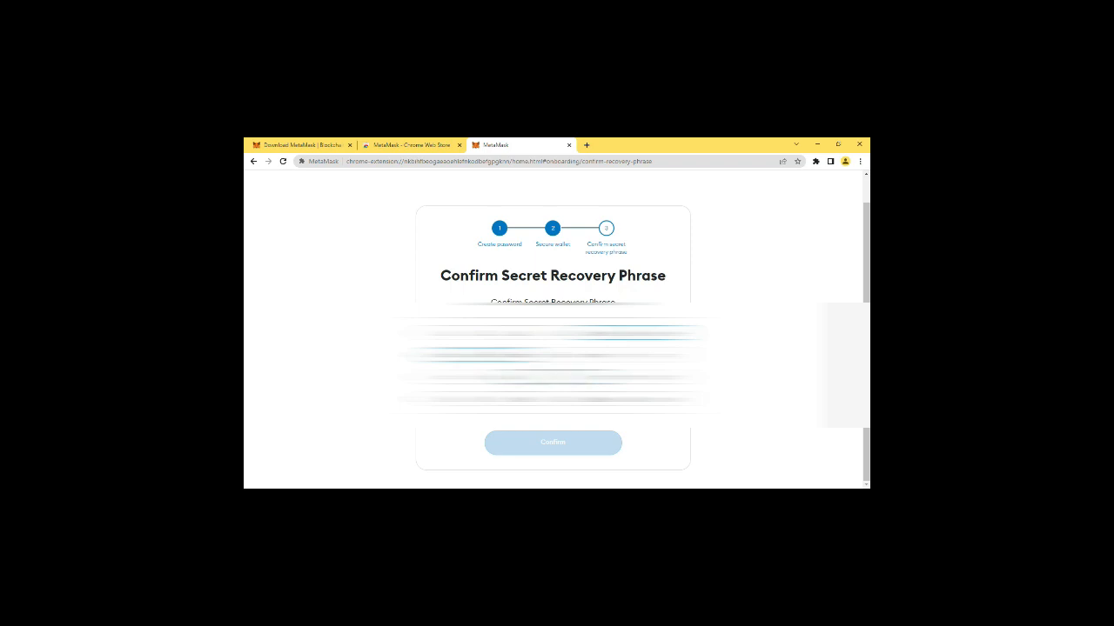
type("e")
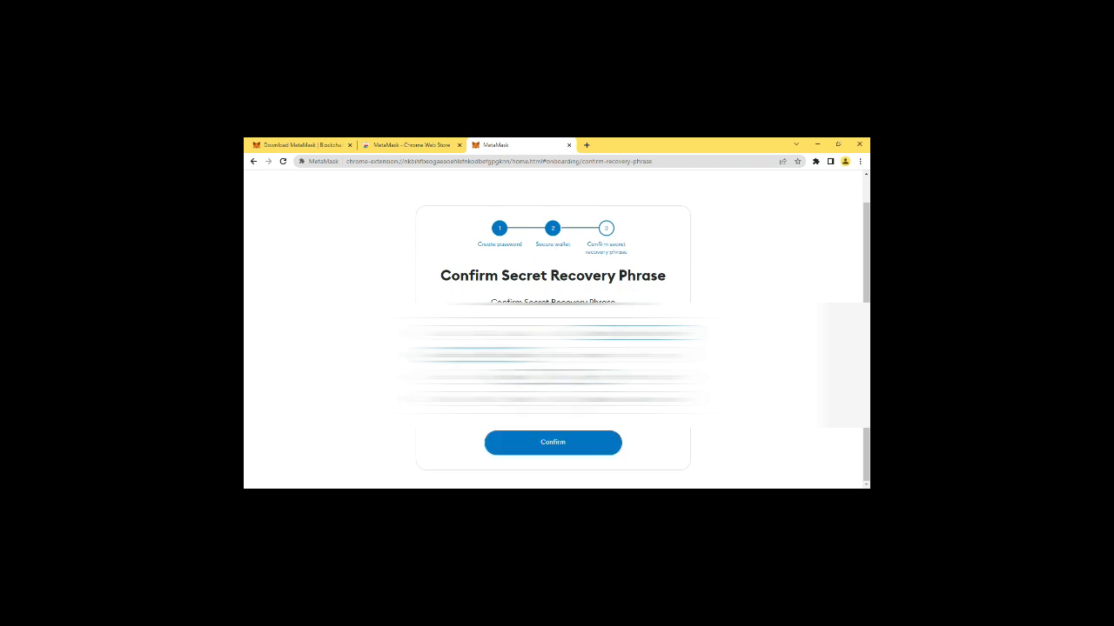
left_click(559, 443)
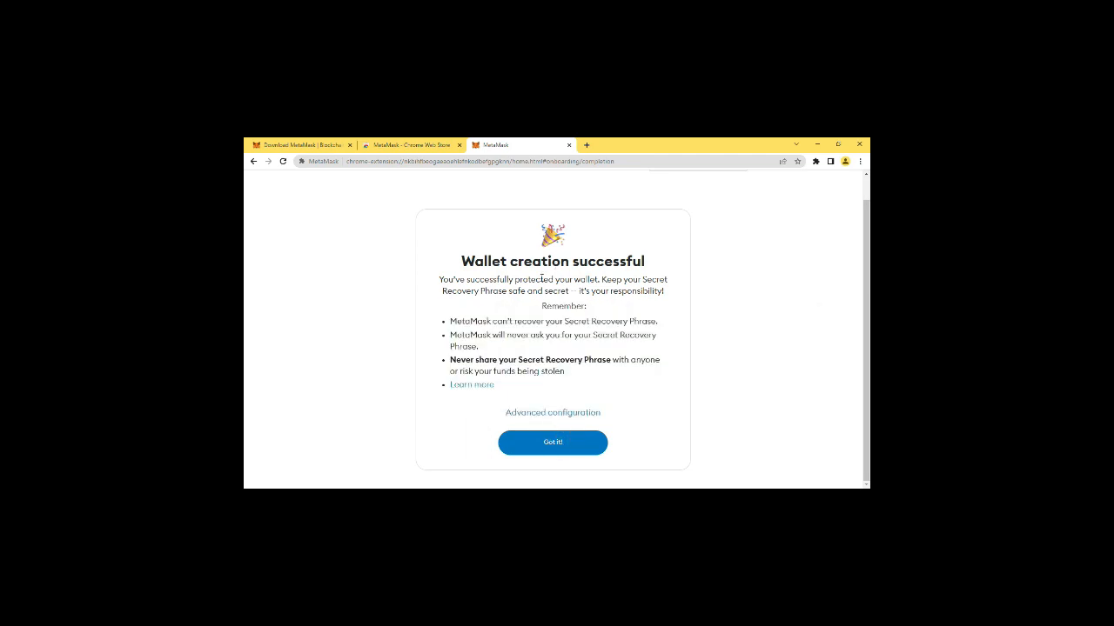
Finish the remaining wallet setup screens and dismiss the What's new announcement.
left_click(553, 442)
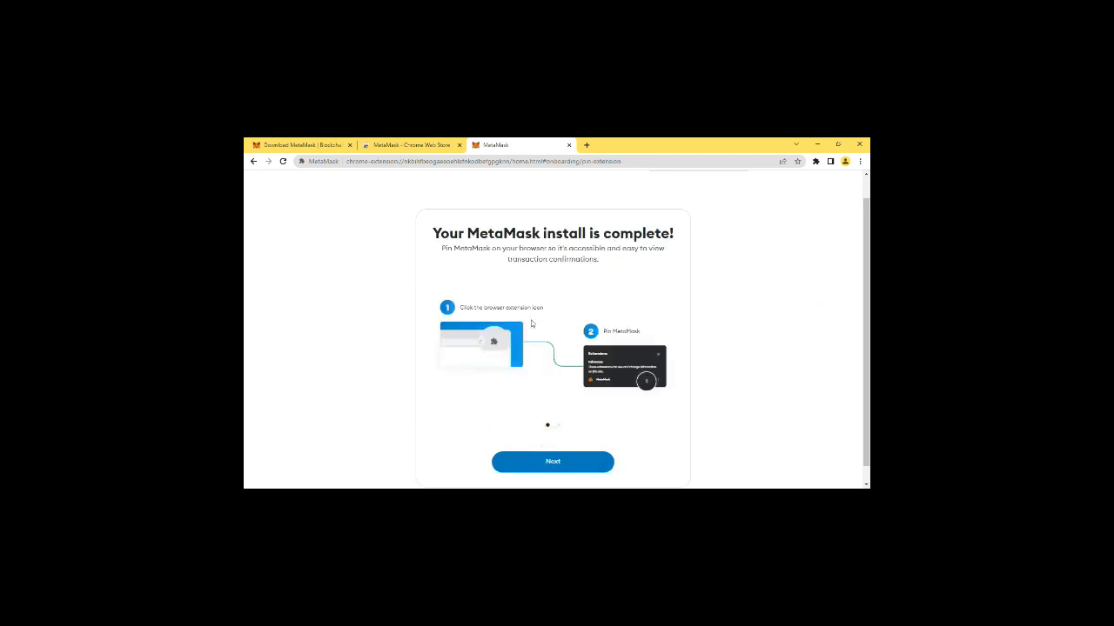
left_click(551, 448)
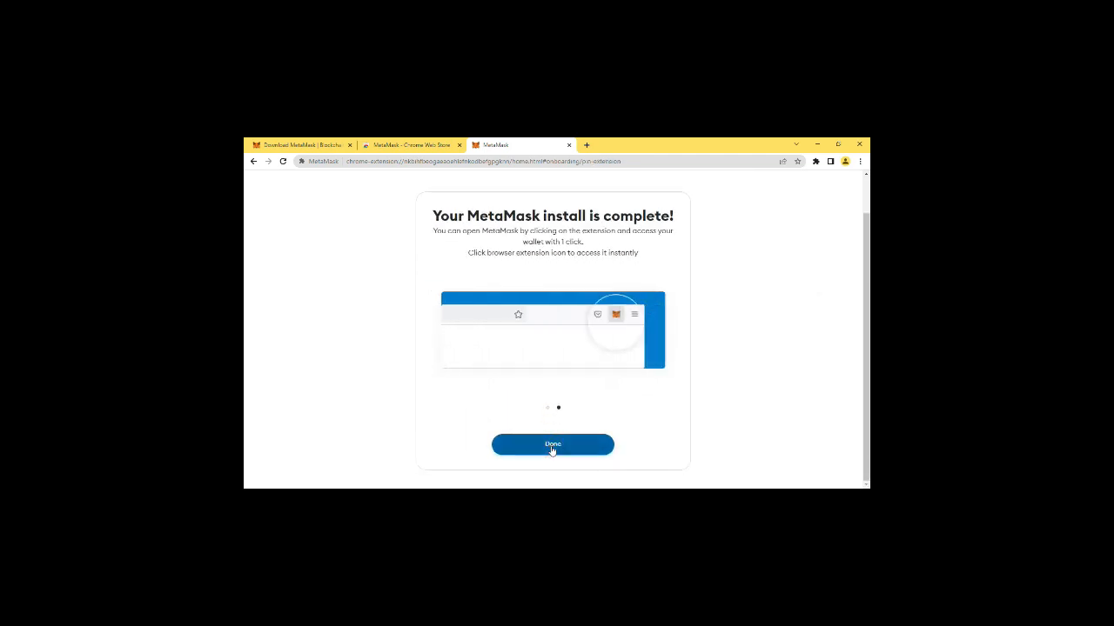
left_click(551, 445)
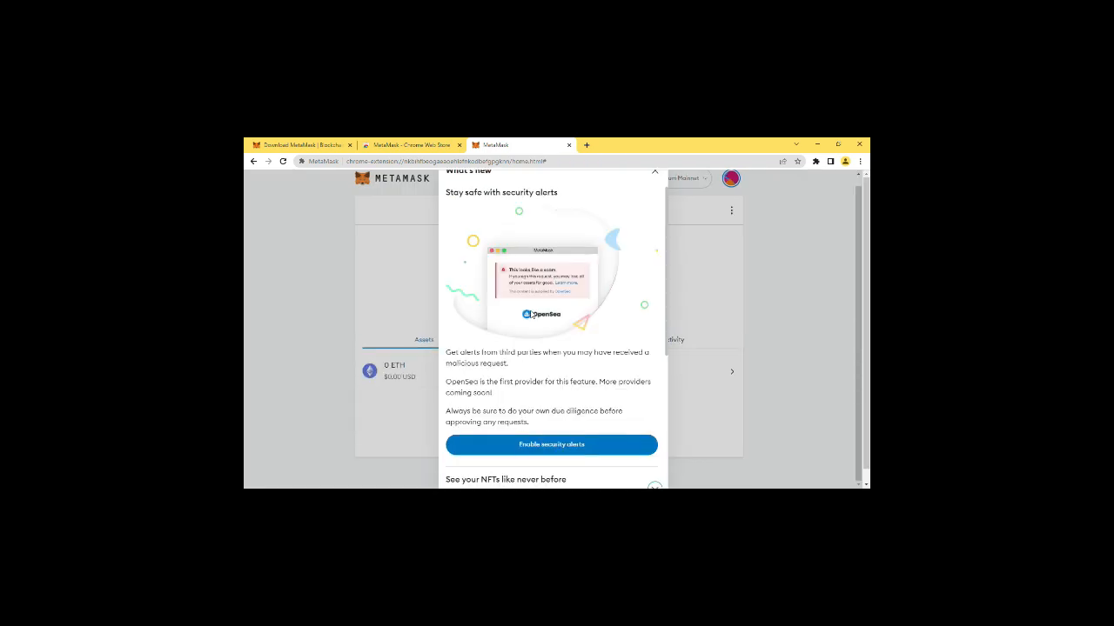
scroll(532, 315, "down", 1)
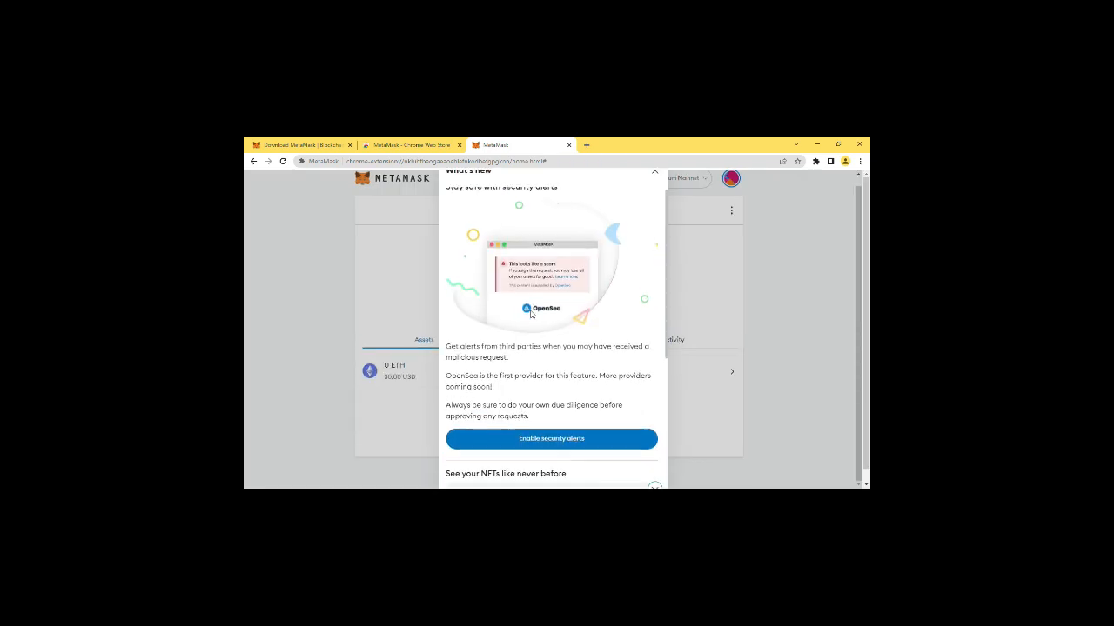
scroll(656, 180, "up", 2)
left_click(655, 173)
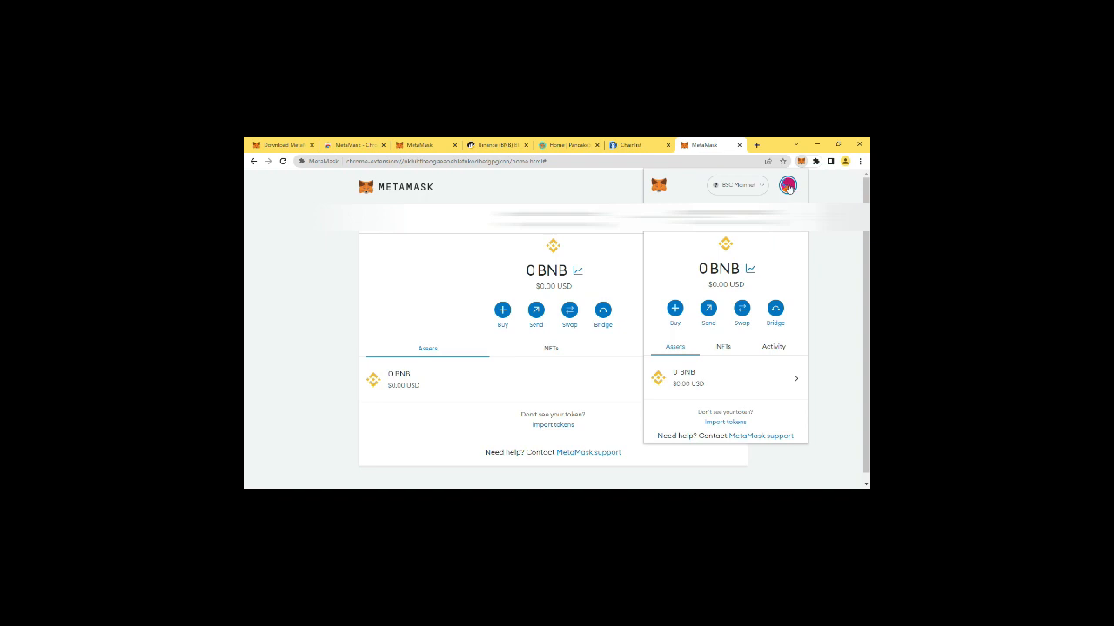
Open the page for adding a network from the wallet's network settings.
left_click(788, 187)
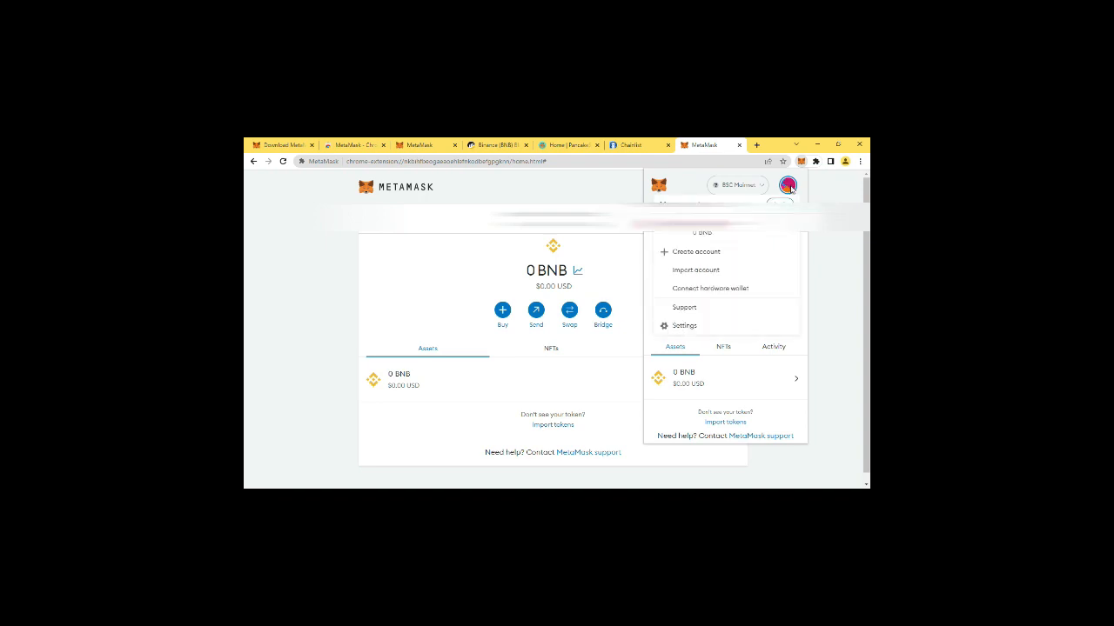
left_click(684, 325)
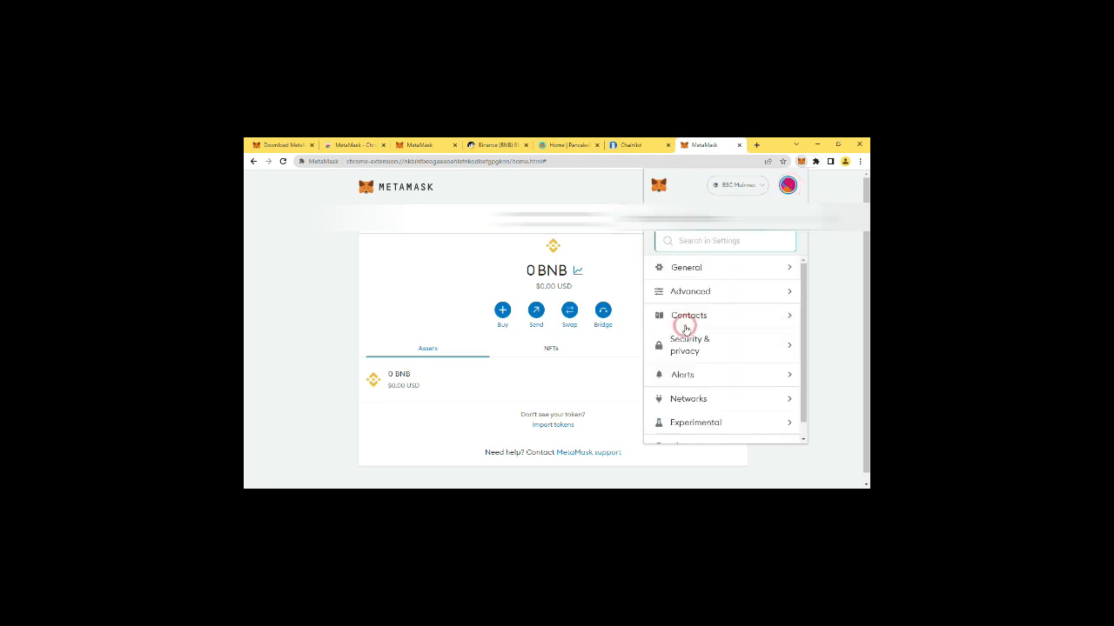
left_click(684, 400)
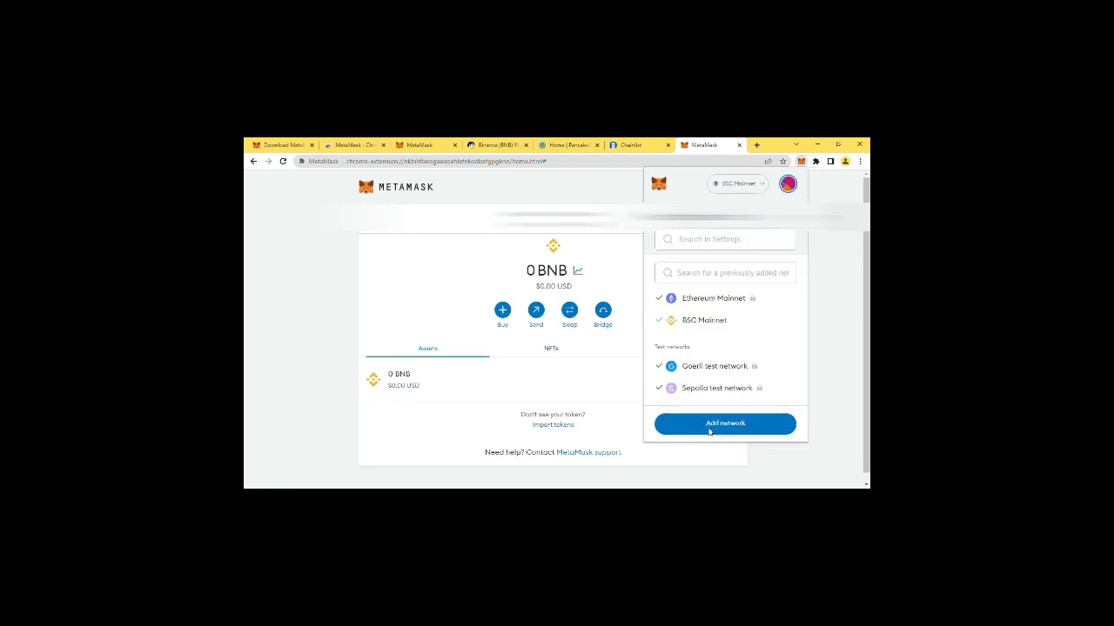
left_click(707, 430)
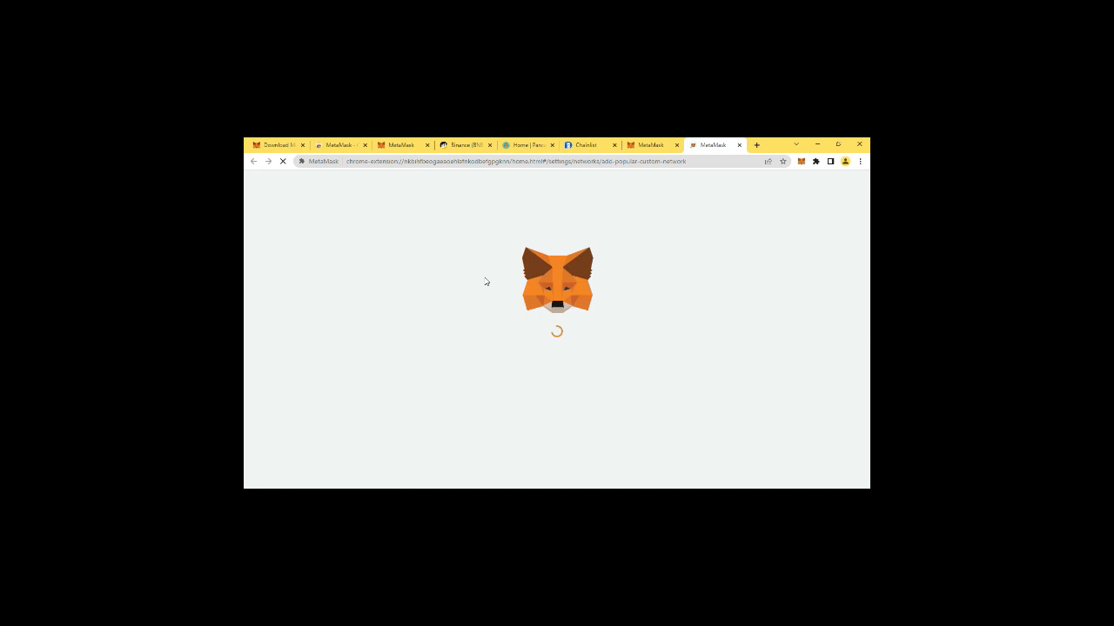
Return to the list of networks and show the details of the existing BSC Mainnet entry.
scroll(495, 286, "down", 2)
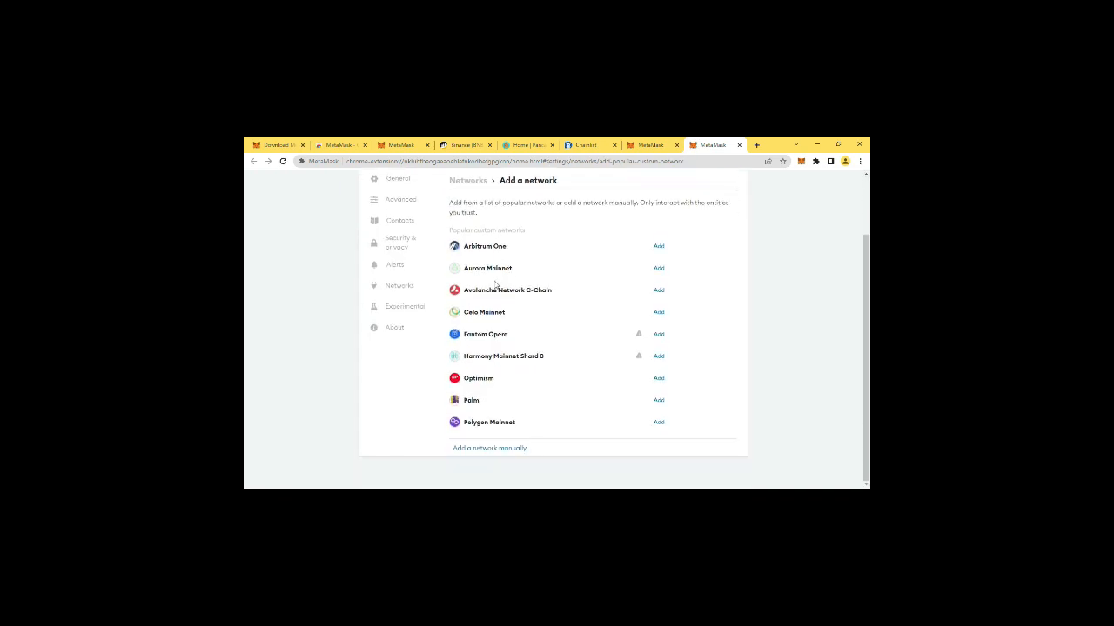
left_click(398, 286)
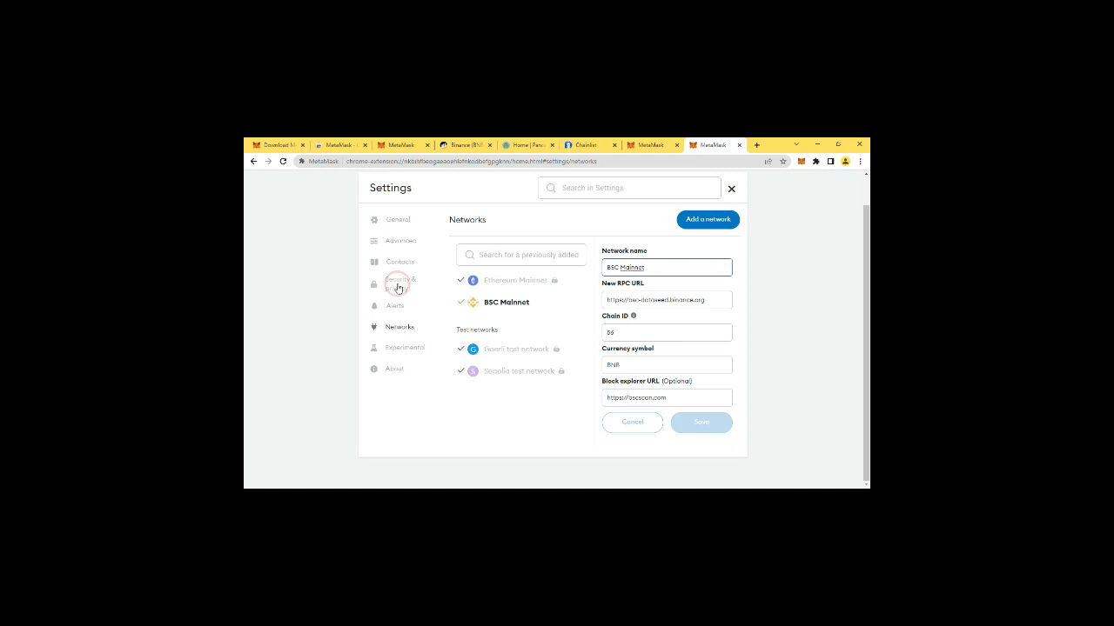
left_click(501, 305)
Start adding another network and open the form for entering its details manually.
left_click(709, 220)
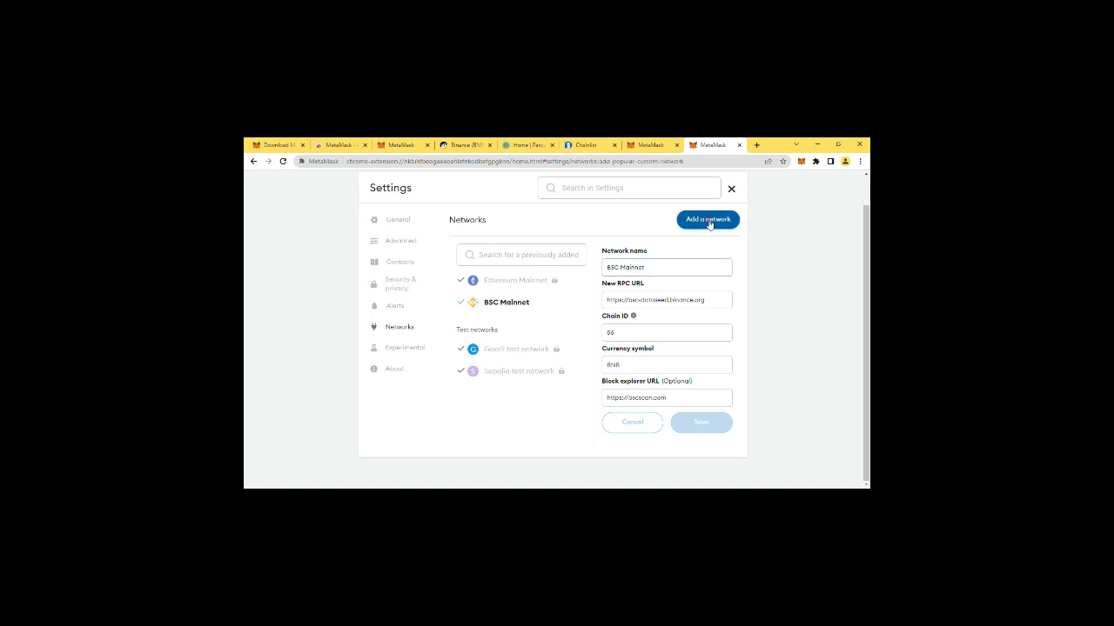
scroll(509, 271, "down", 1)
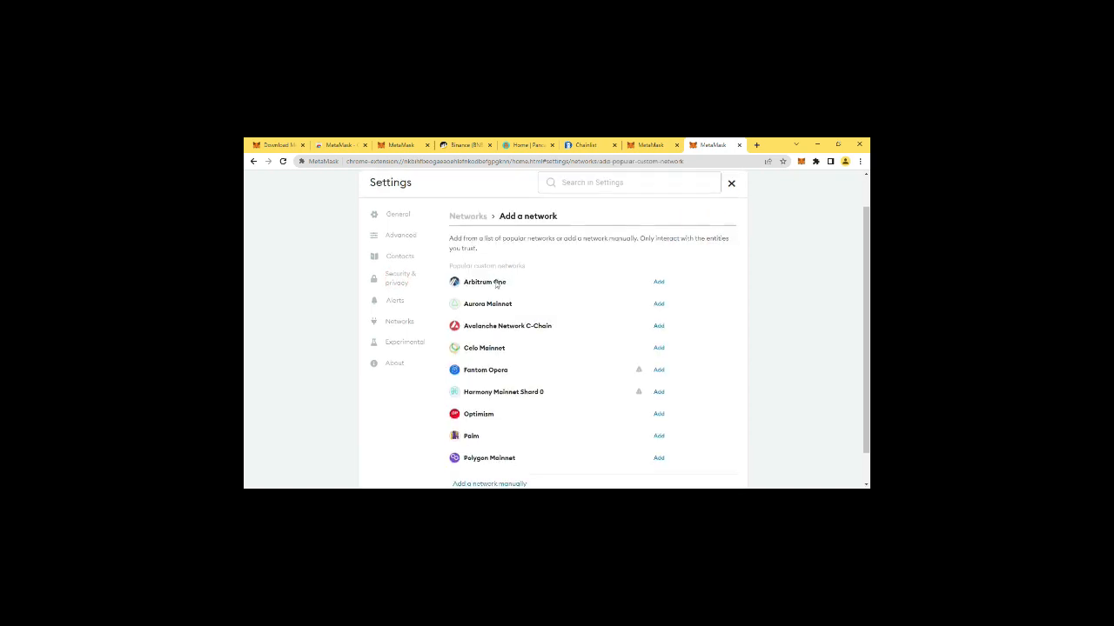
left_click(493, 450)
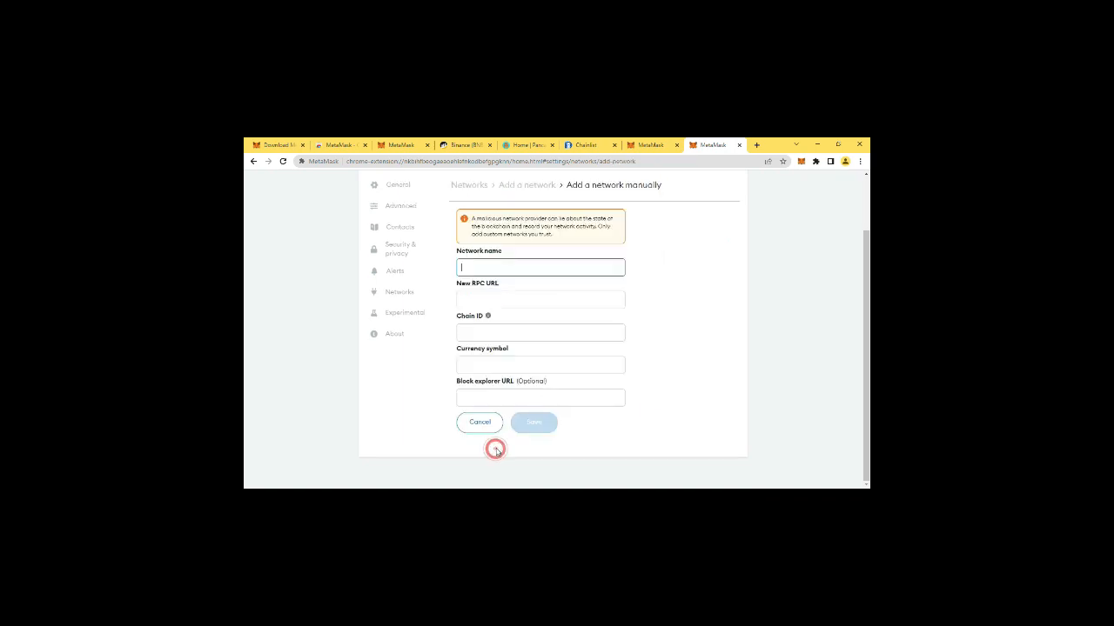
Enter Binance Smart Chain Main Net as the new network's name and select the whole name.
scroll(474, 292, "up", 1)
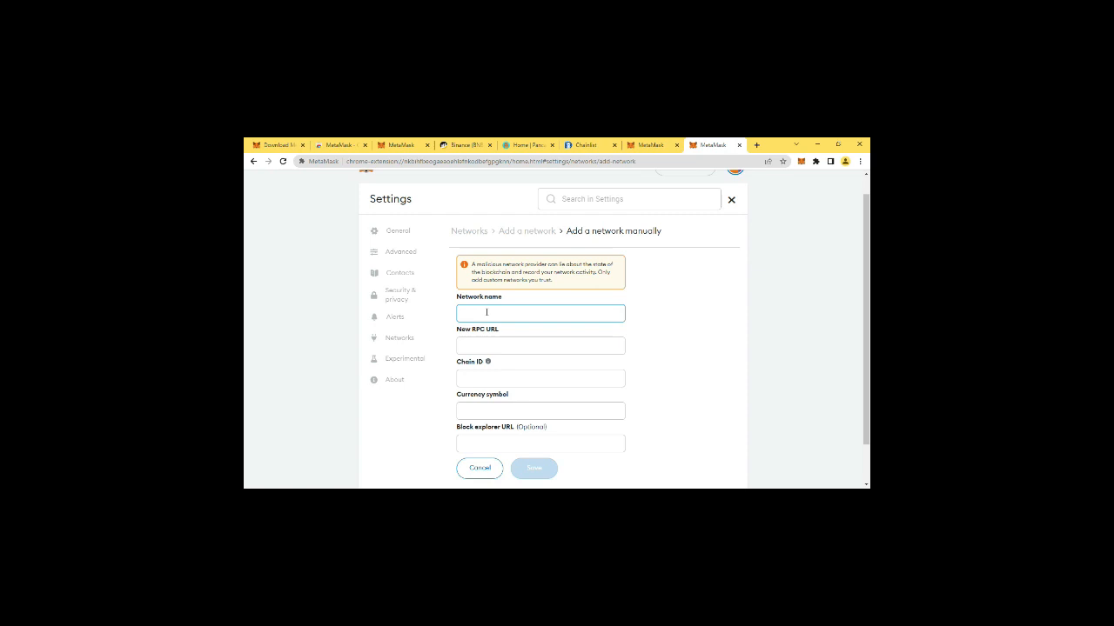
type("Binance Smart Chain Main Net")
left_click_drag(579, 313, 450, 316)
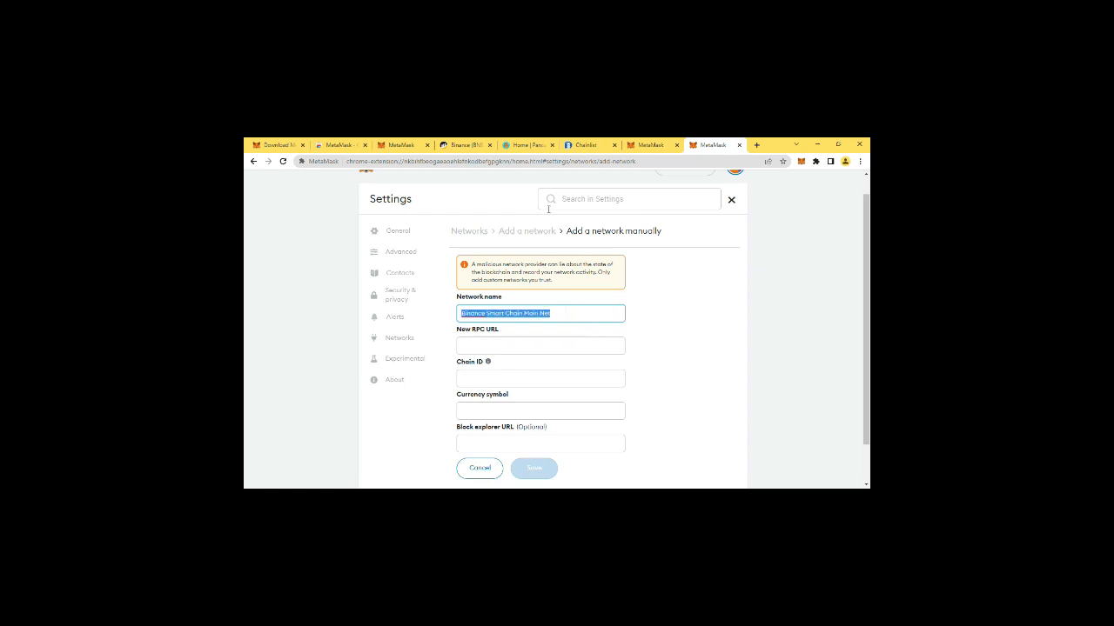
type("BSC Mai")
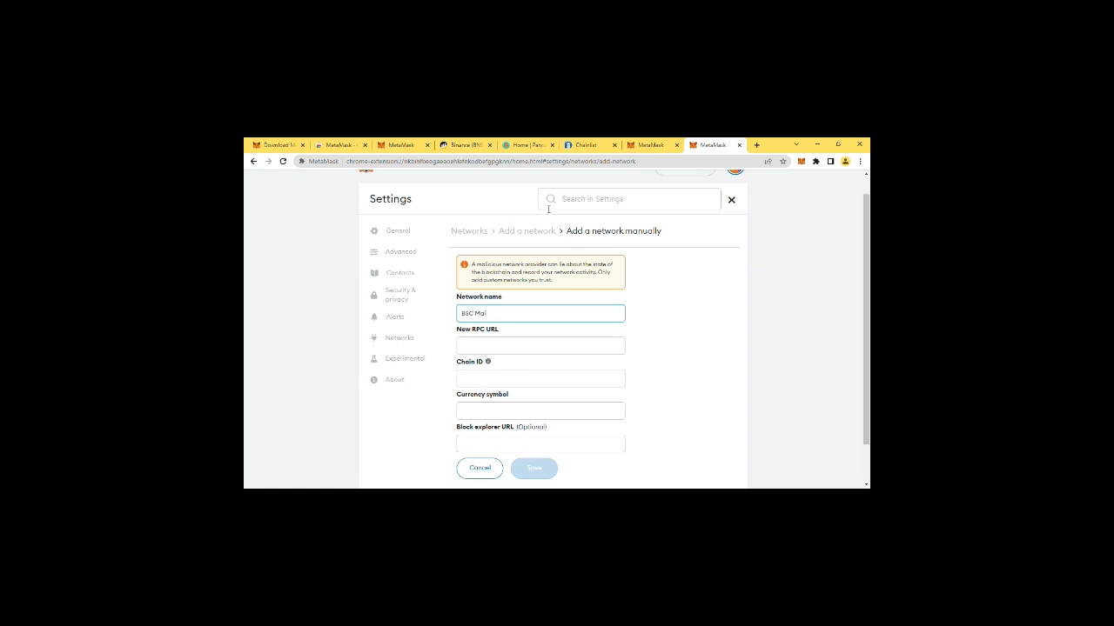
type("nnet")
left_click(480, 345)
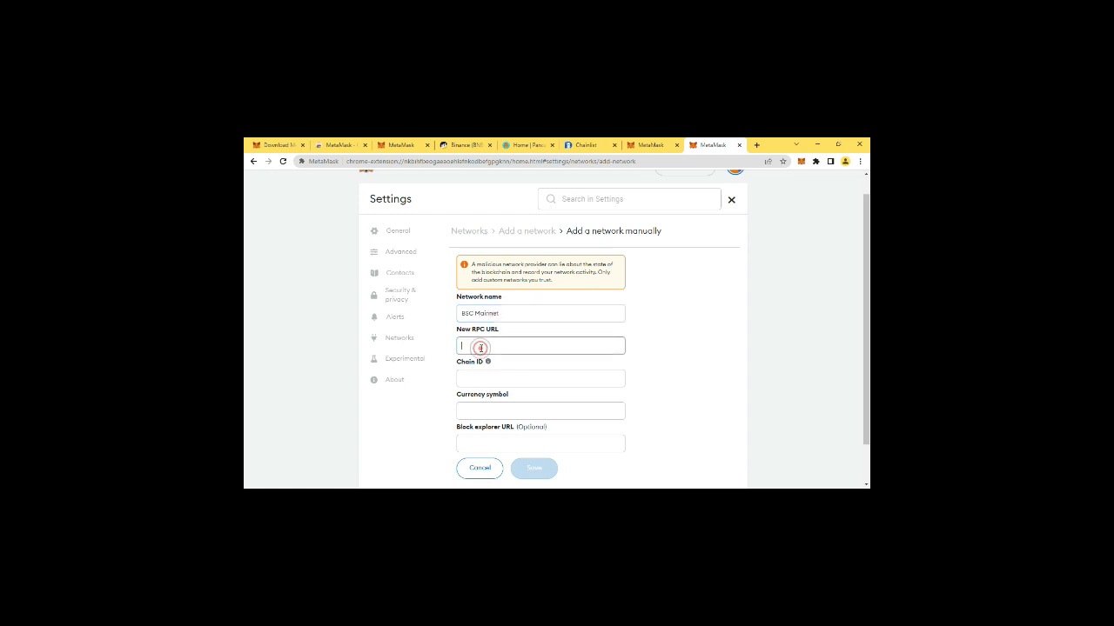
type("https://bsc-dataseed.binance.org")
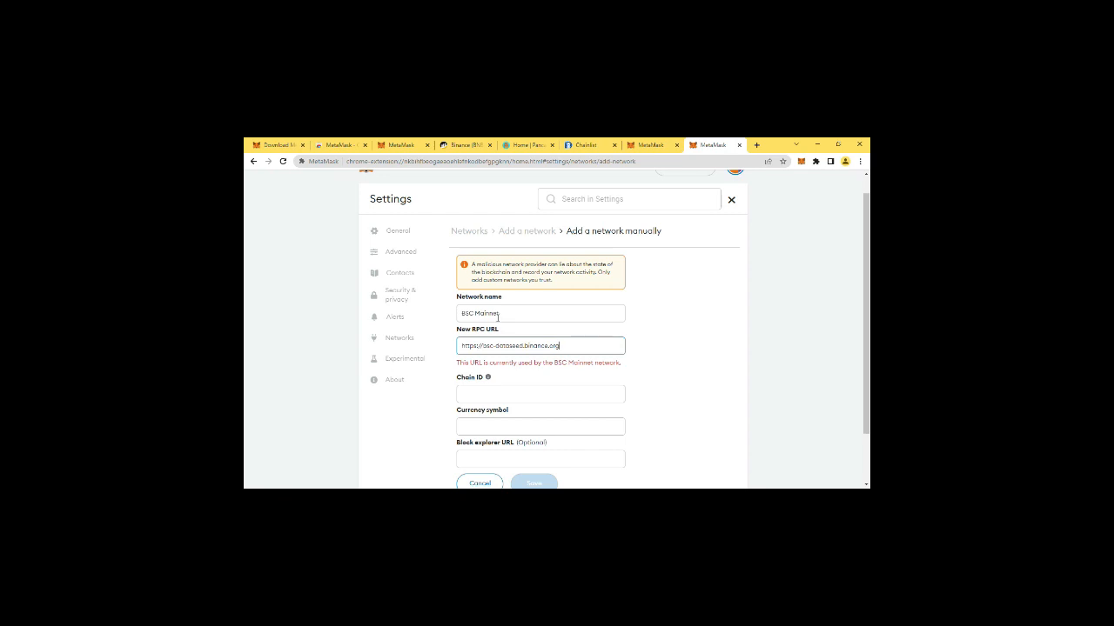
Set the new network's chain ID to 56 and its currency symbol to BNB.
scroll(498, 318, "down", 1)
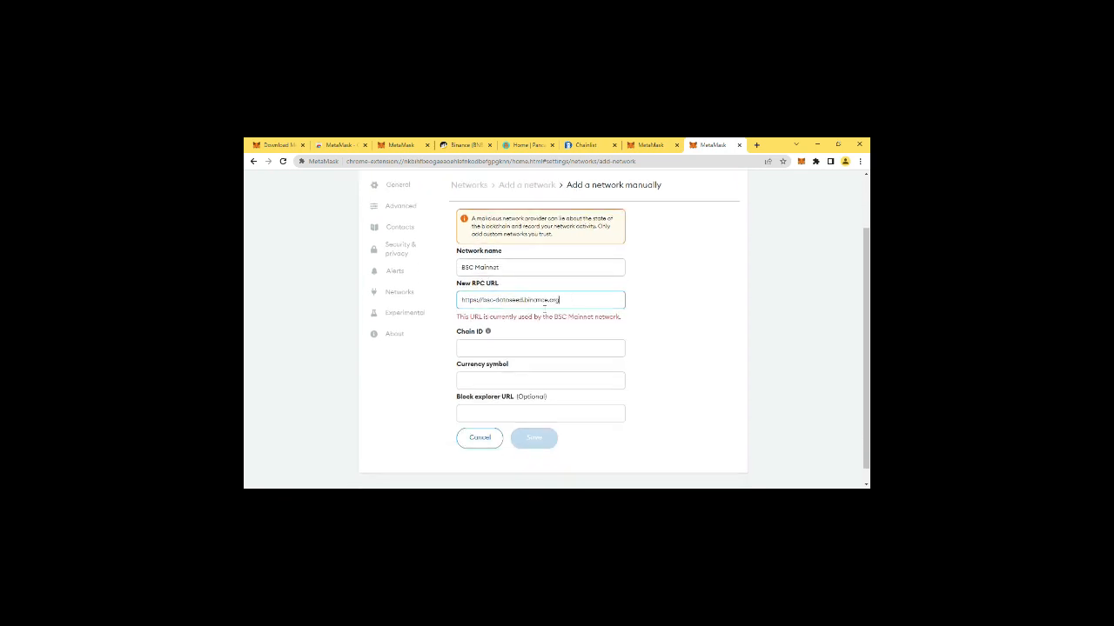
left_click(478, 348)
type("56")
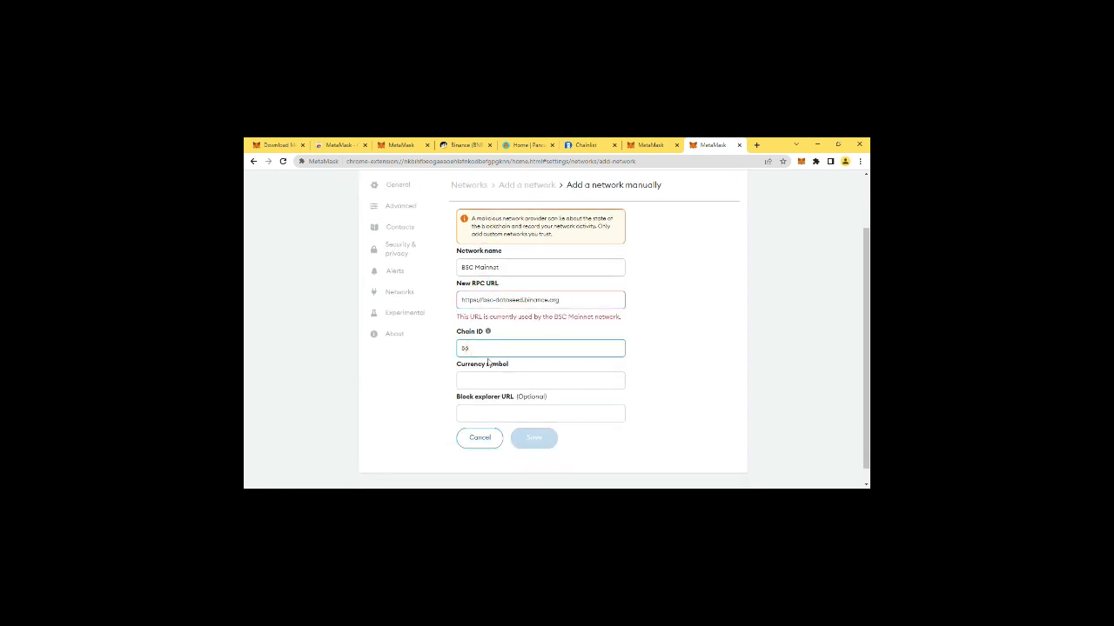
left_click(488, 381)
type("BNB")
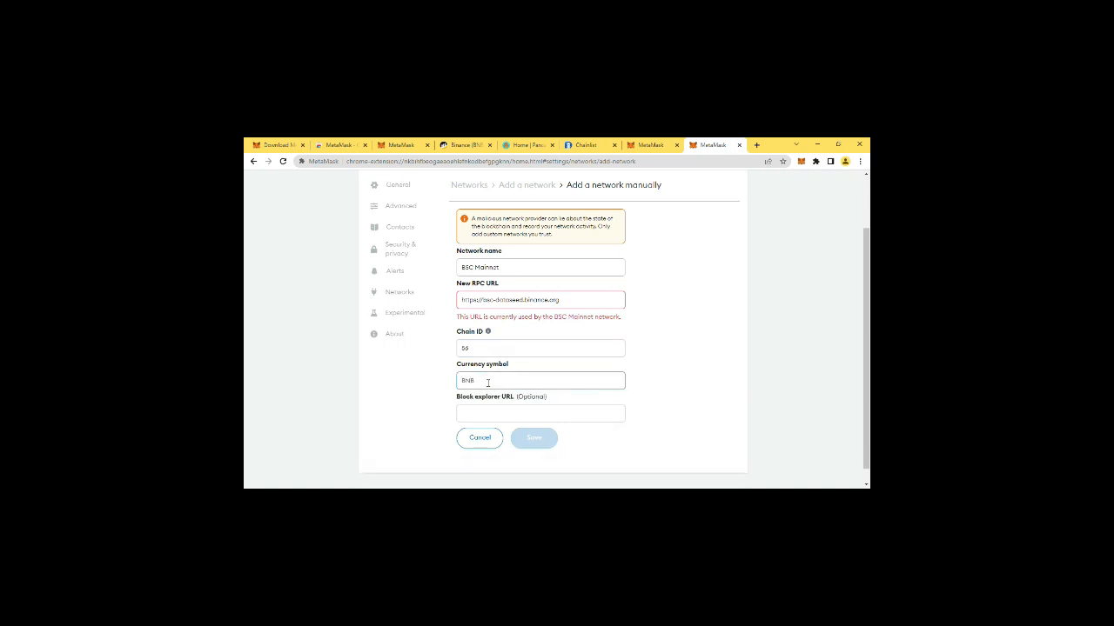
left_click(486, 412)
type("h")
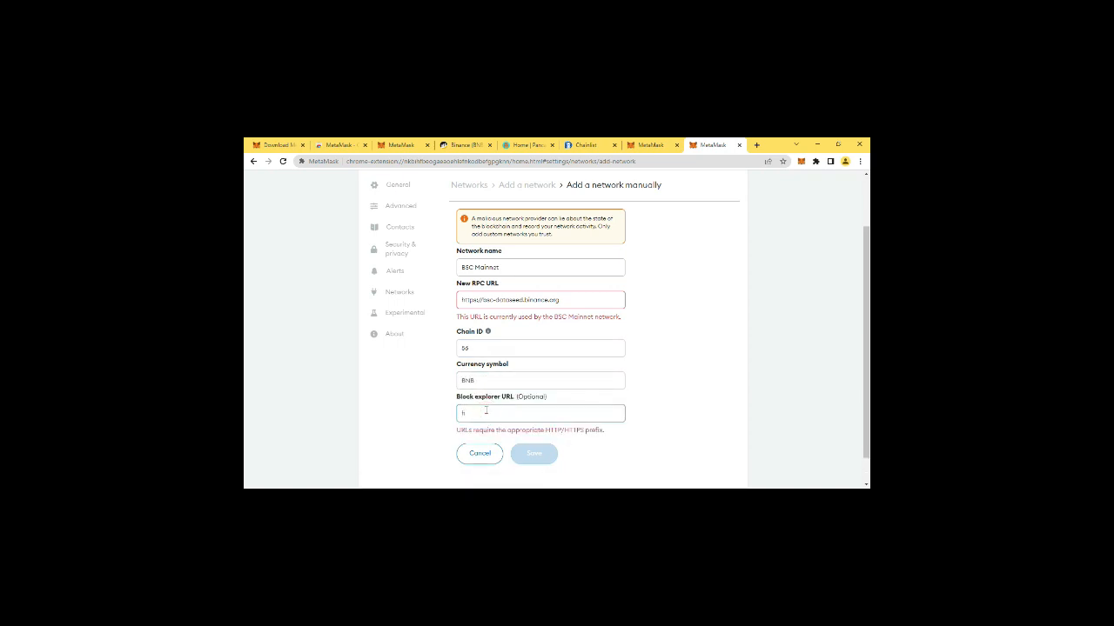
type("ttps://")
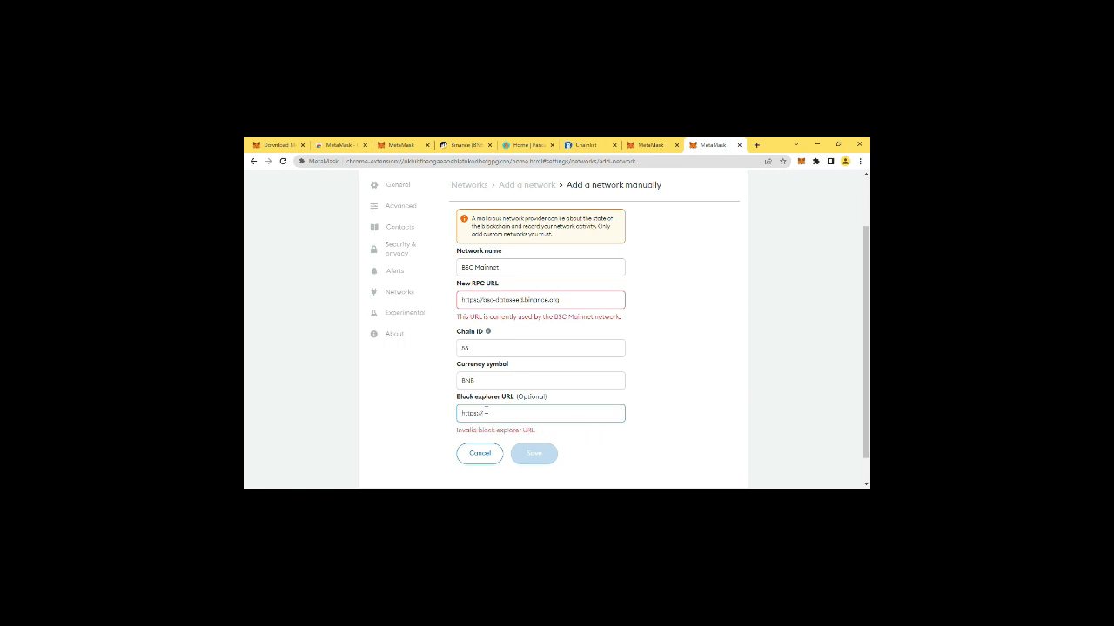
type("bscsc")
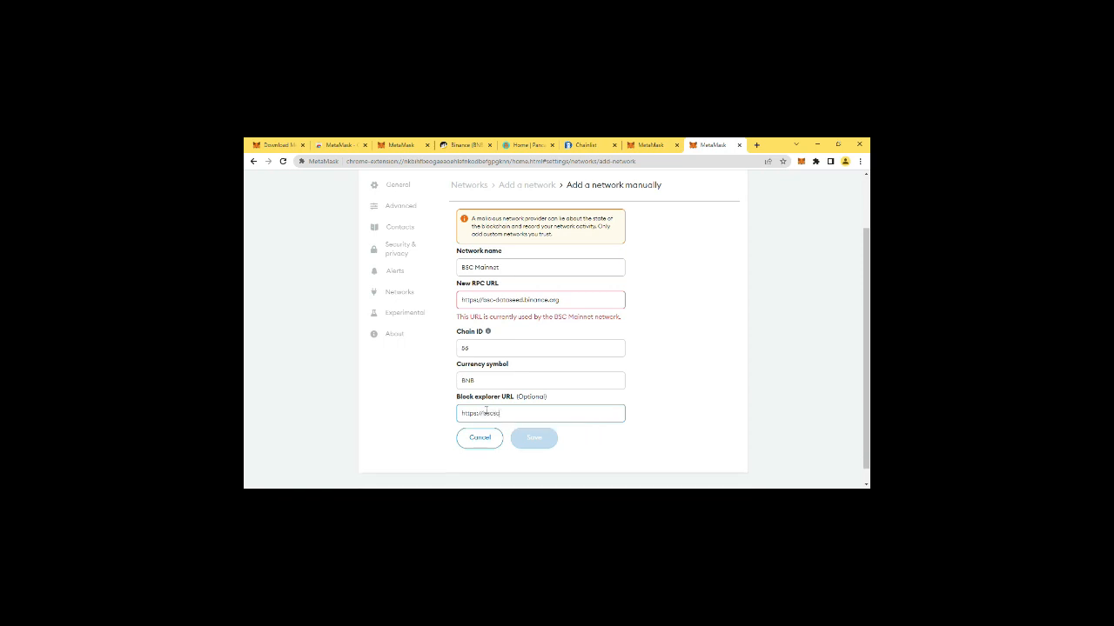
type("an.com")
left_click(534, 438)
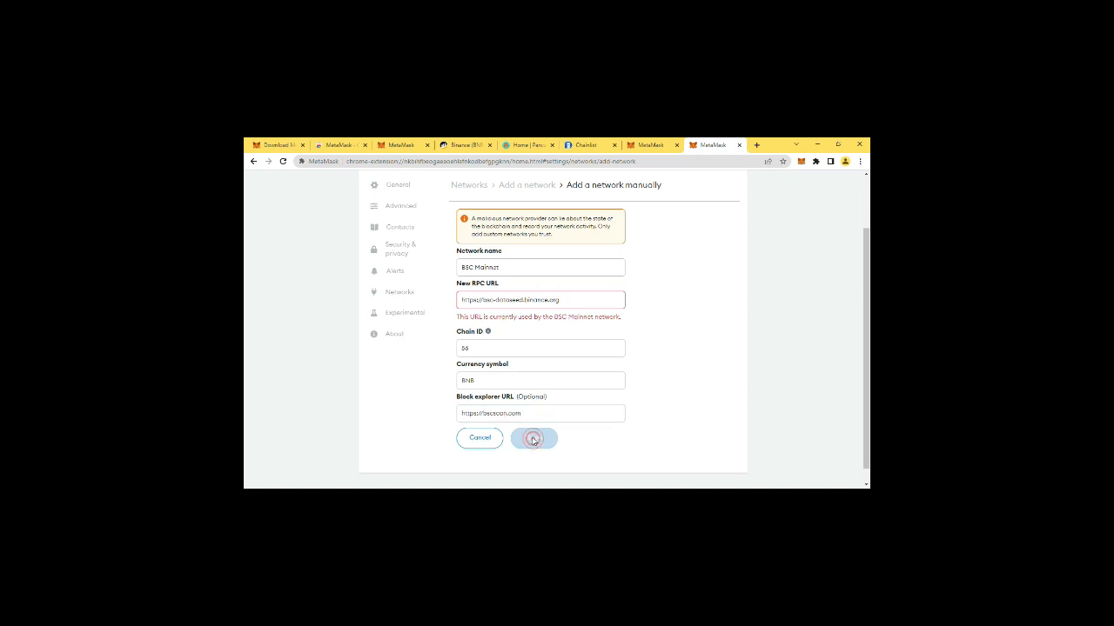
Return to the list of networks and view the settings of the existing BSC Mainnet entry.
left_click(399, 294)
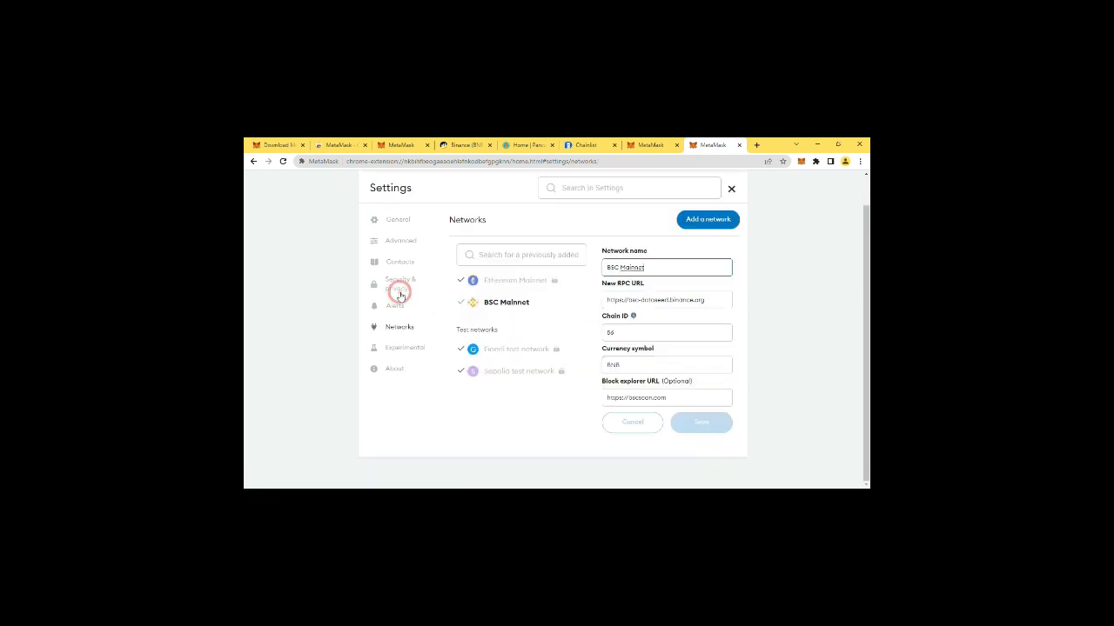
left_click(513, 305)
Close the settings and choose BSC Mainnet as the wallet's active network.
left_click(732, 191)
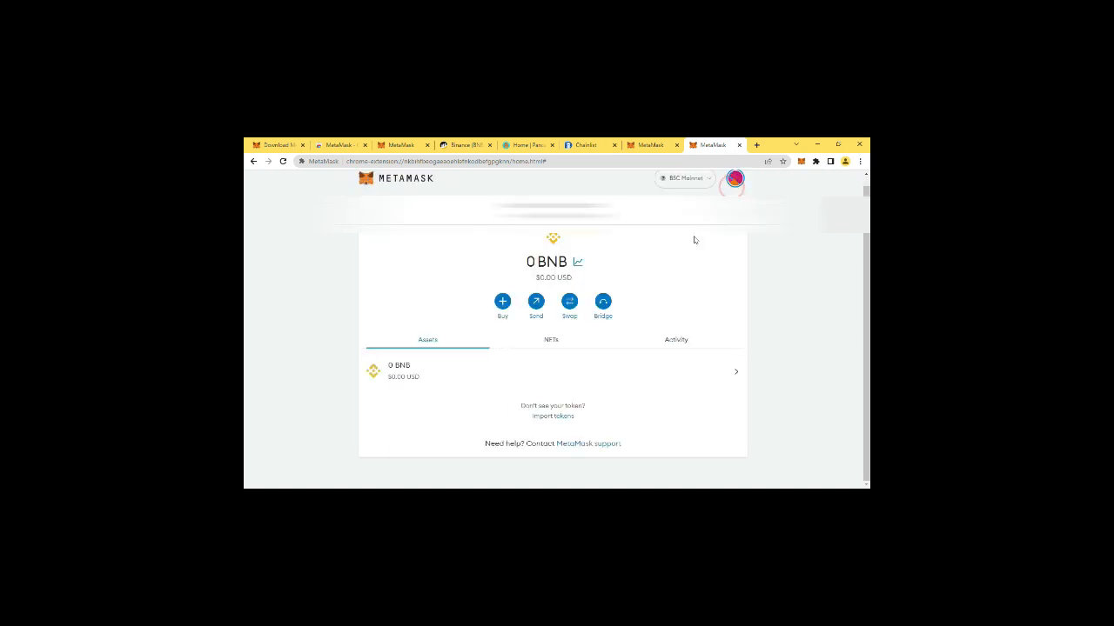
left_click(695, 179)
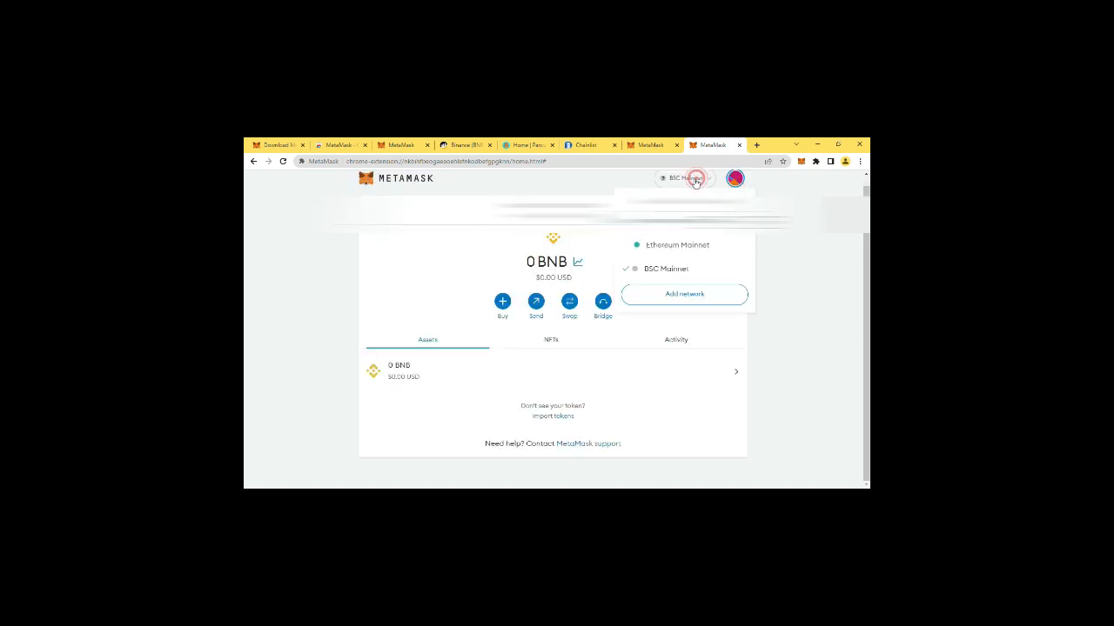
left_click(668, 270)
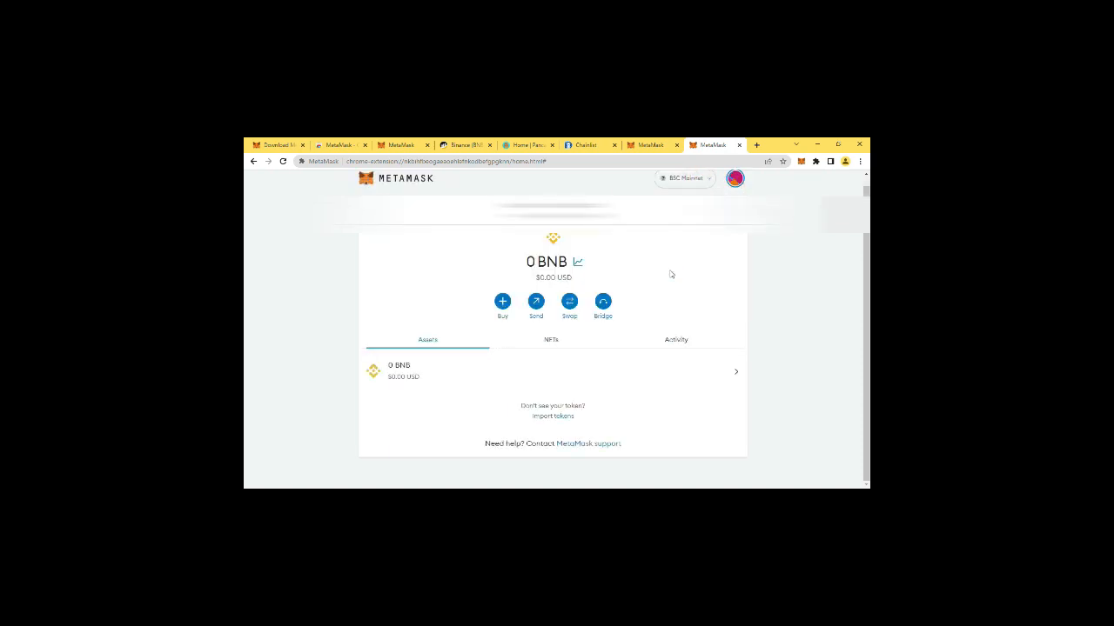